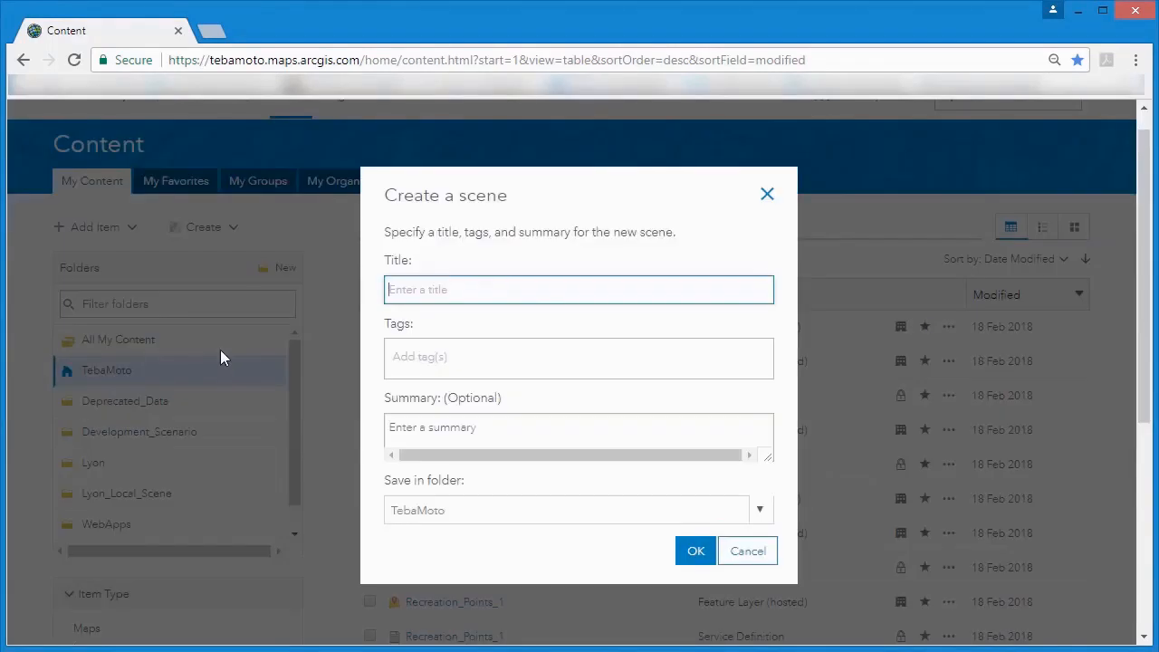
Title the new scene City of Lyon and tag it Lyon, France, Buildings and Bridges.
type("ity of Lyon")
left_click(422, 365)
type("Lyon")
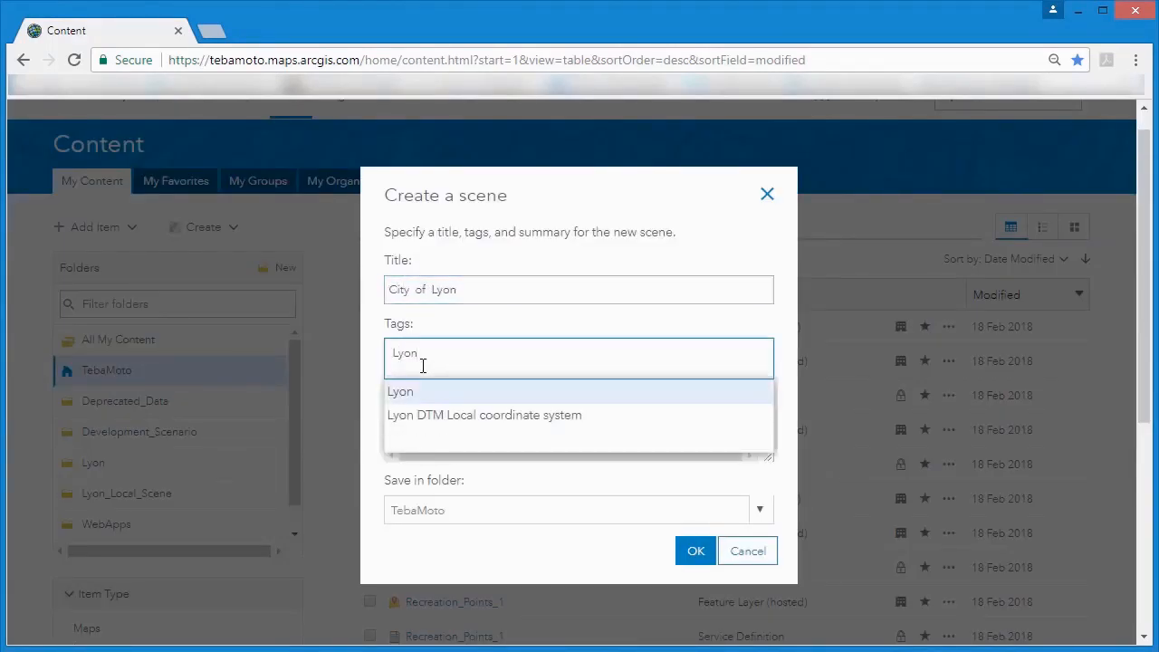
left_click(407, 392)
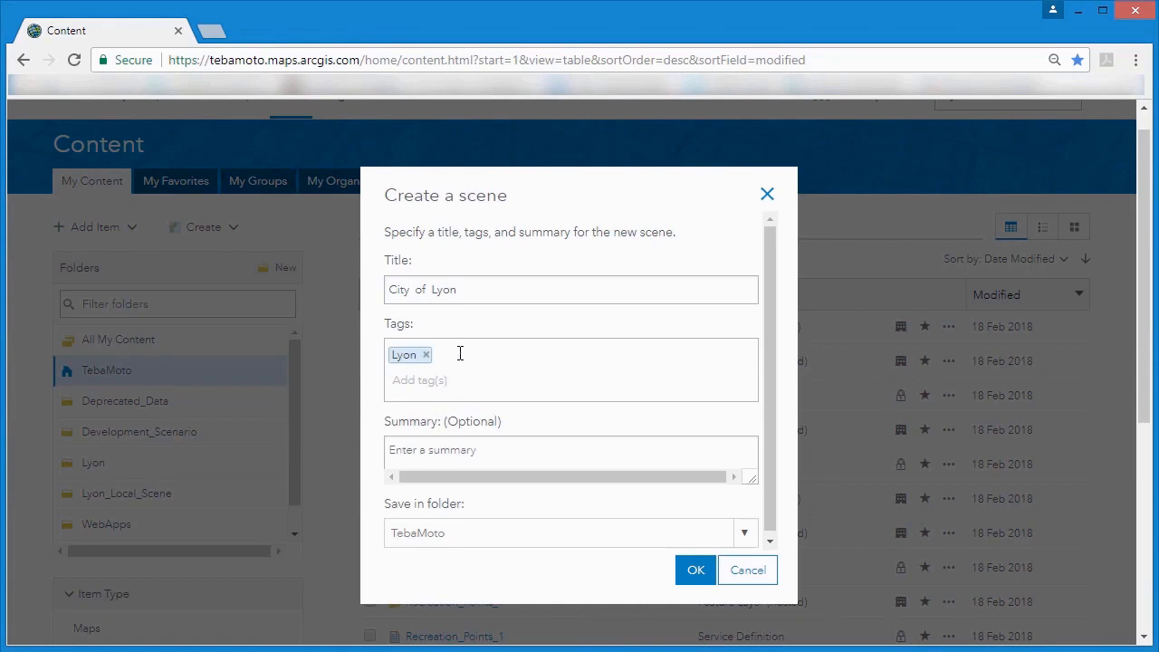
left_click(404, 387)
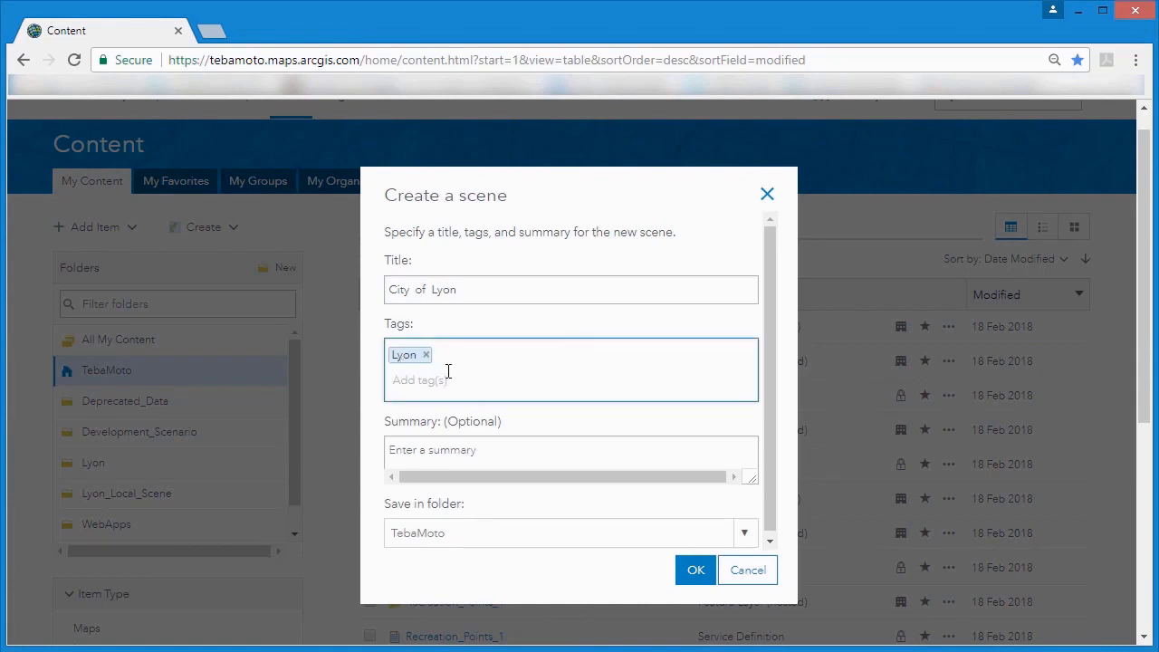
type("France")
key("Return")
type("Buildings")
key("Return")
type("Bridges")
key("Return")
Enter the scene summary "A scene containing multipatch buildings, bridges, tree points and parking".
left_click(603, 450)
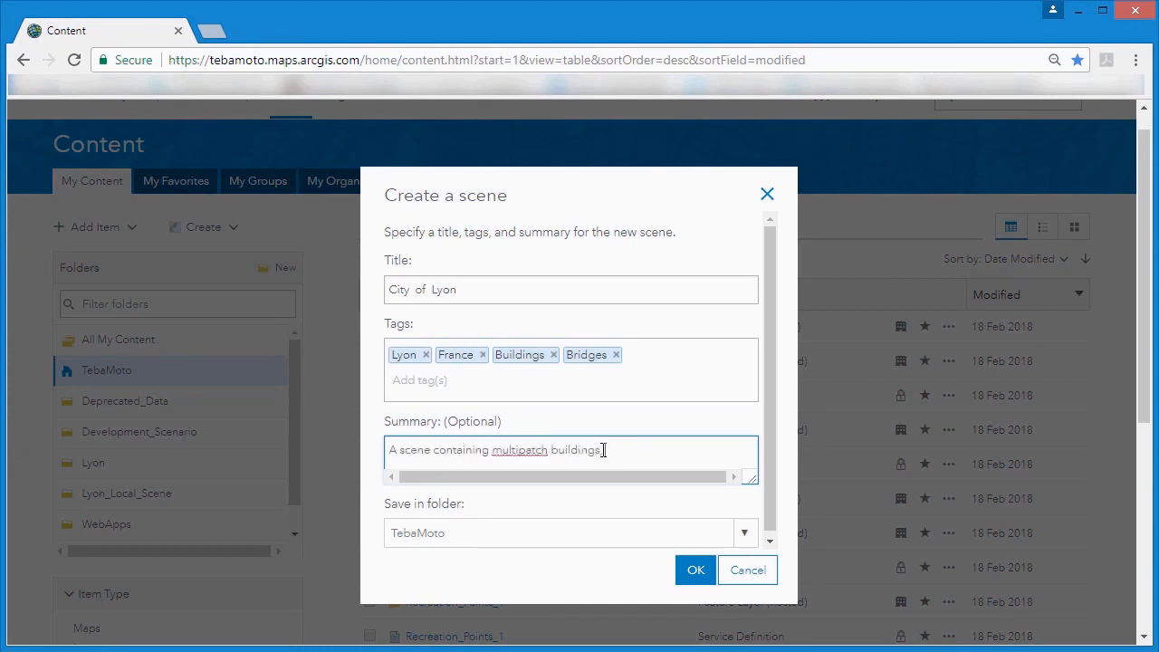
type("nd parking")
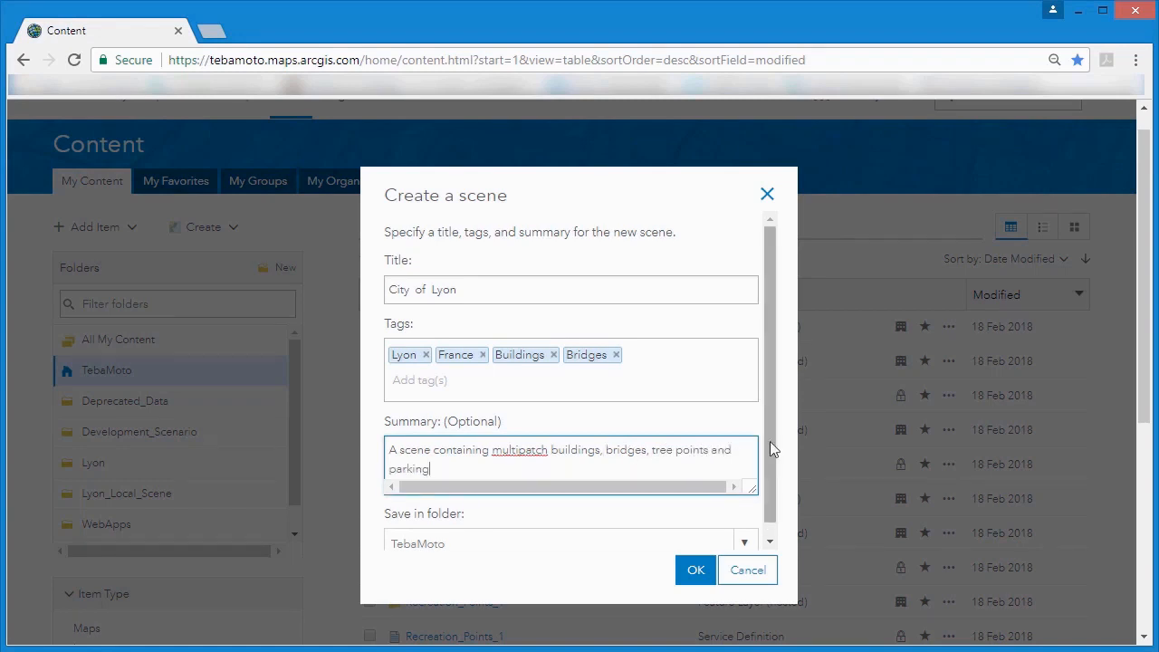
Choose the Lyon folder as the save location and create the scene.
scroll(770, 461, "down", 1)
left_click(745, 535)
left_click(687, 471)
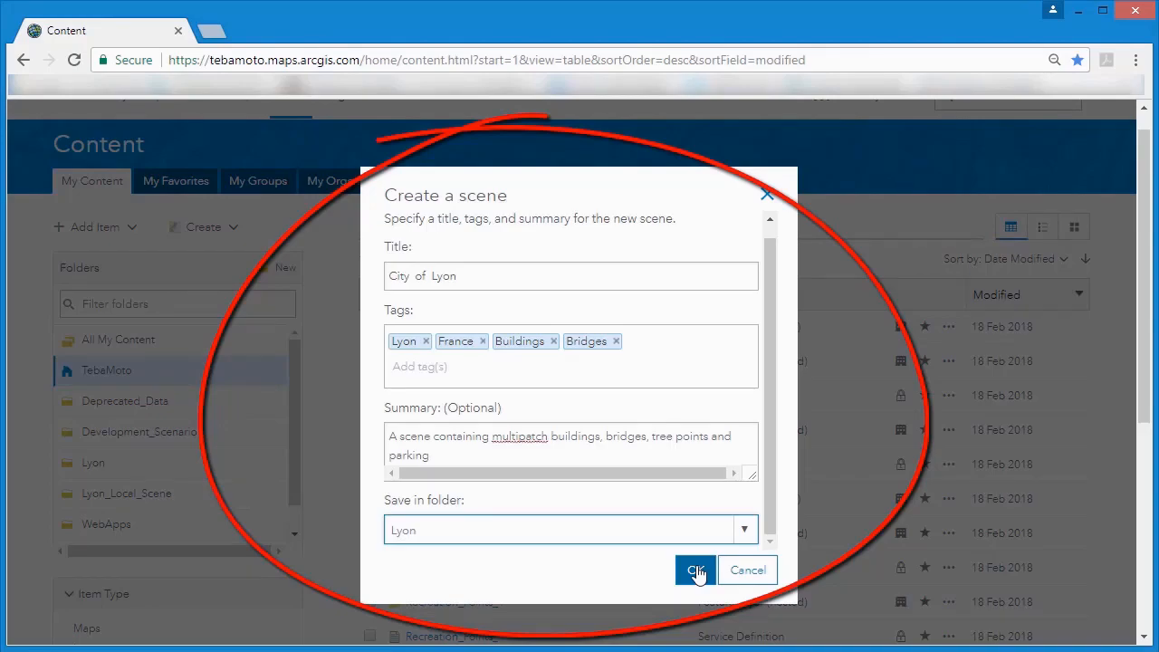
left_click(697, 573)
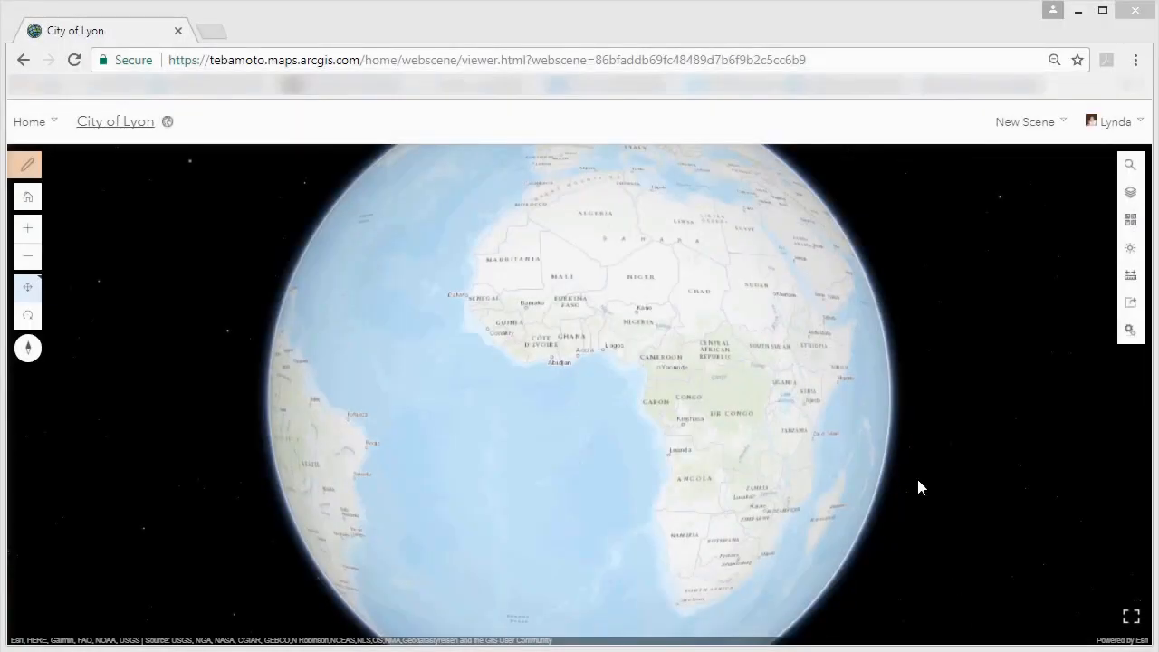
left_click(1064, 125)
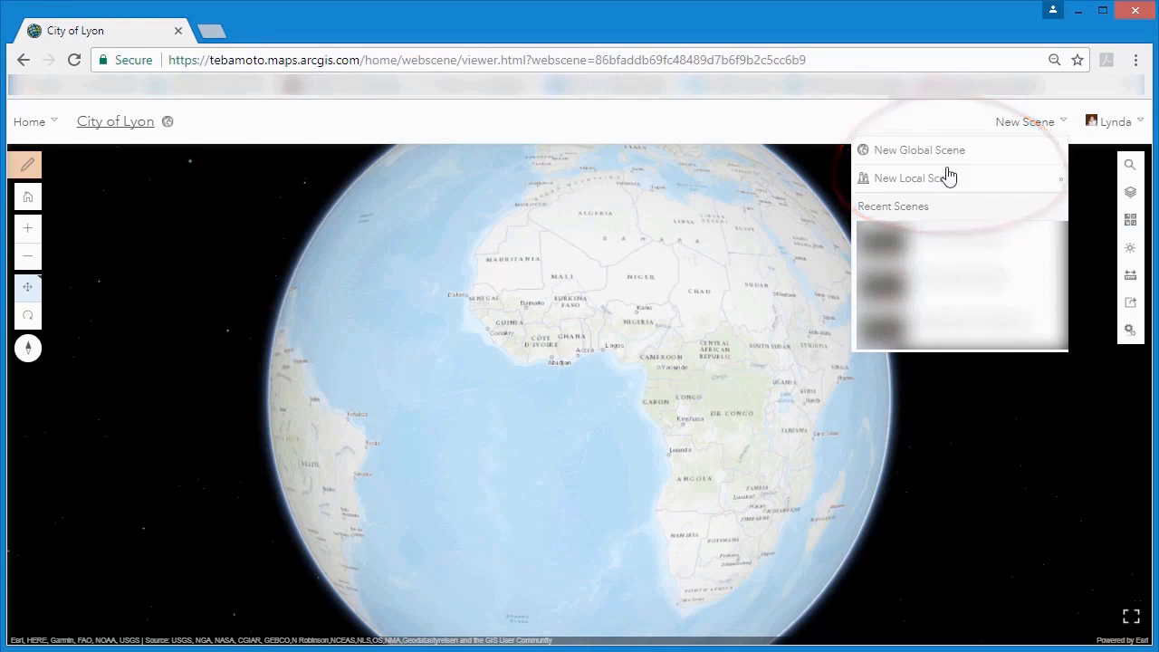
left_click(1063, 131)
Start adding layers to the scene and search the available layers for Lyon.
left_click(30, 166)
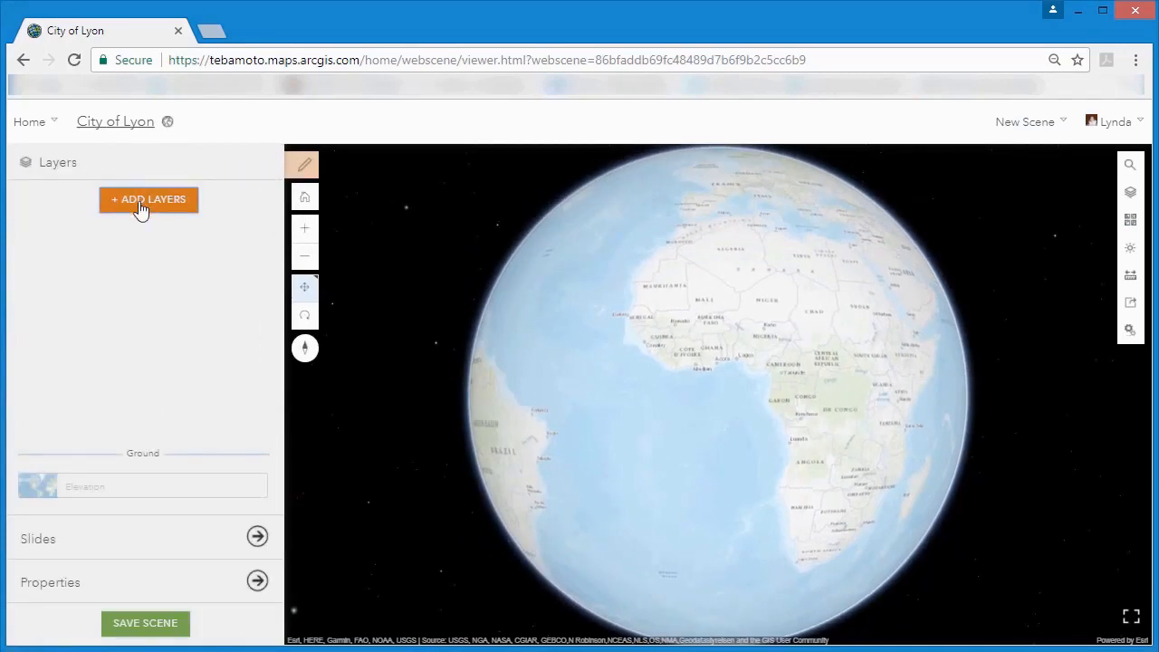
left_click(140, 204)
left_click(141, 201)
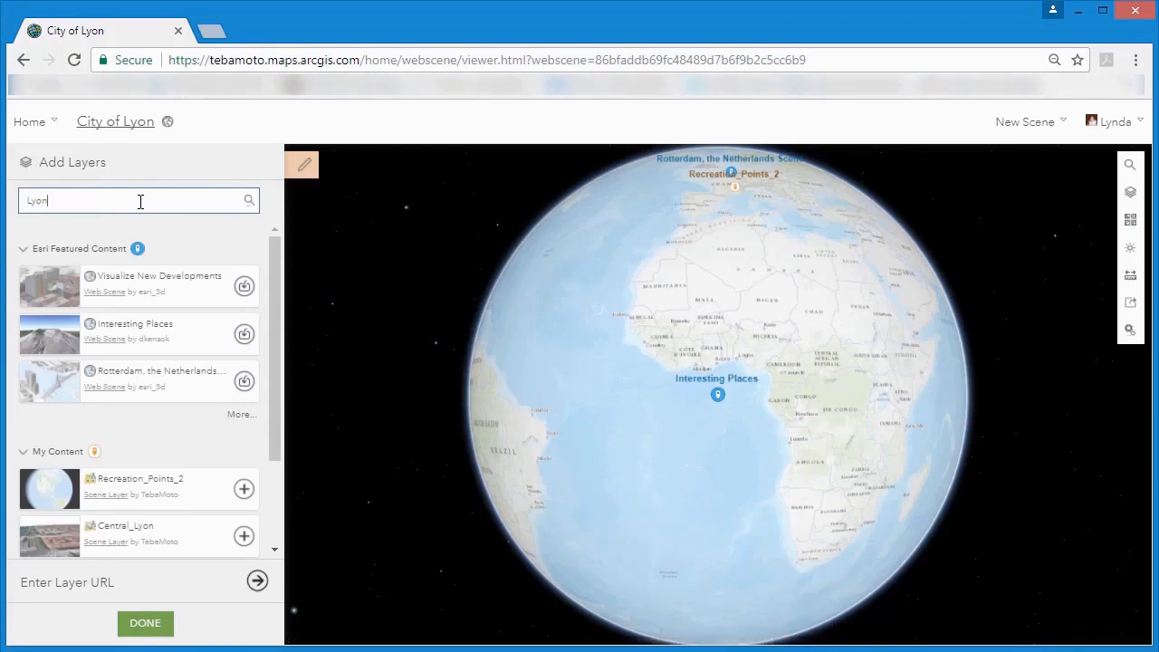
left_click(249, 200)
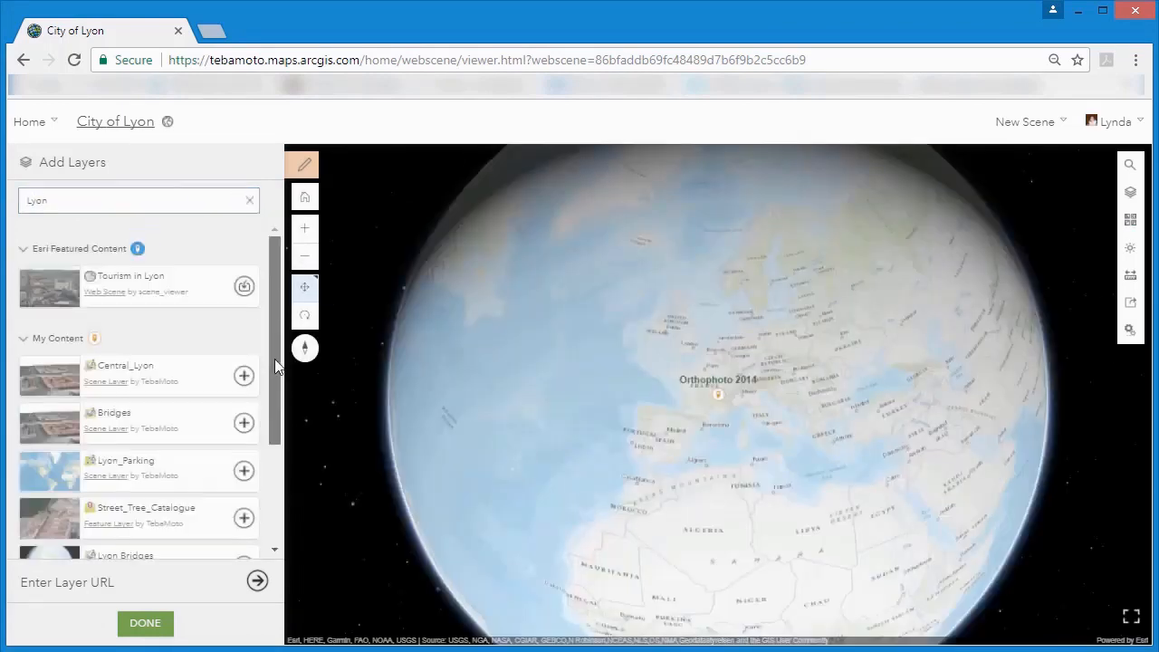
Expand the full list of own content and add the Lyon Bridges scene layer.
left_click_drag(274, 359, 269, 404)
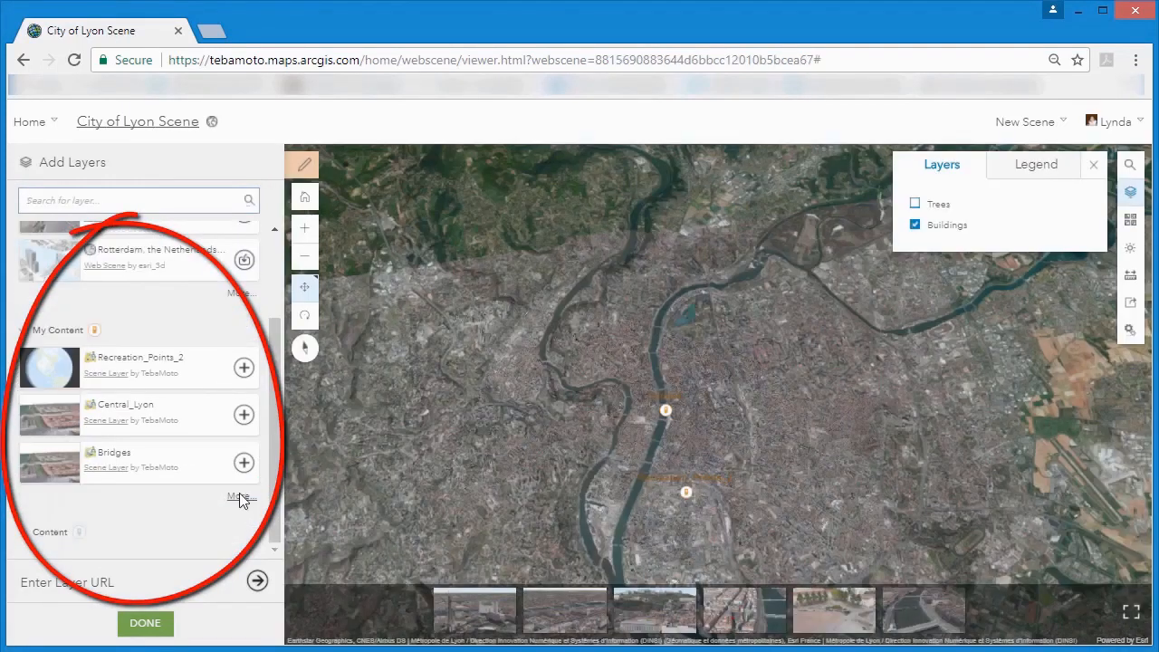
left_click(237, 497)
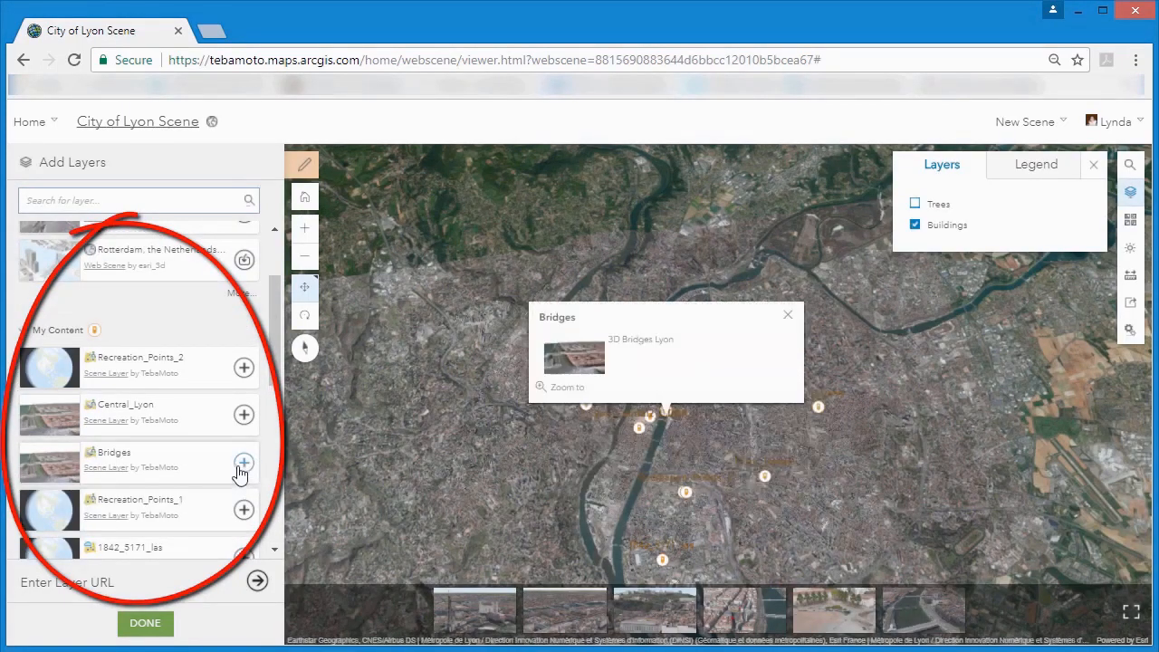
scroll(275, 328, "down", 3)
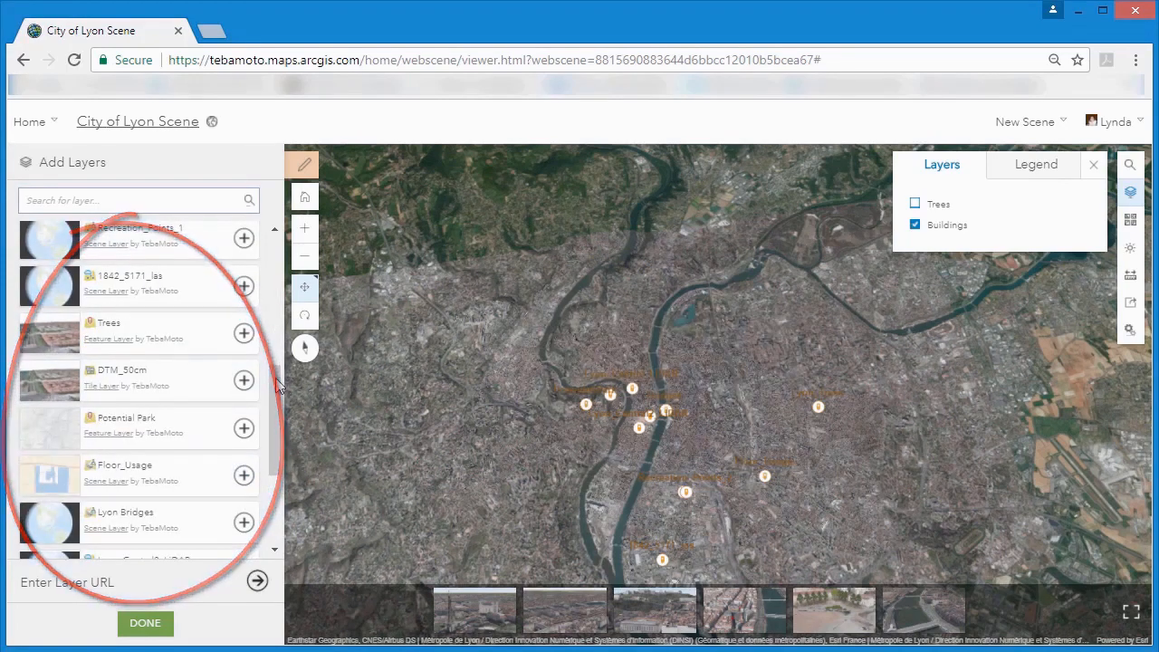
scroll(275, 419, "down", 3)
left_click_drag(277, 436, 279, 441)
left_click(241, 351)
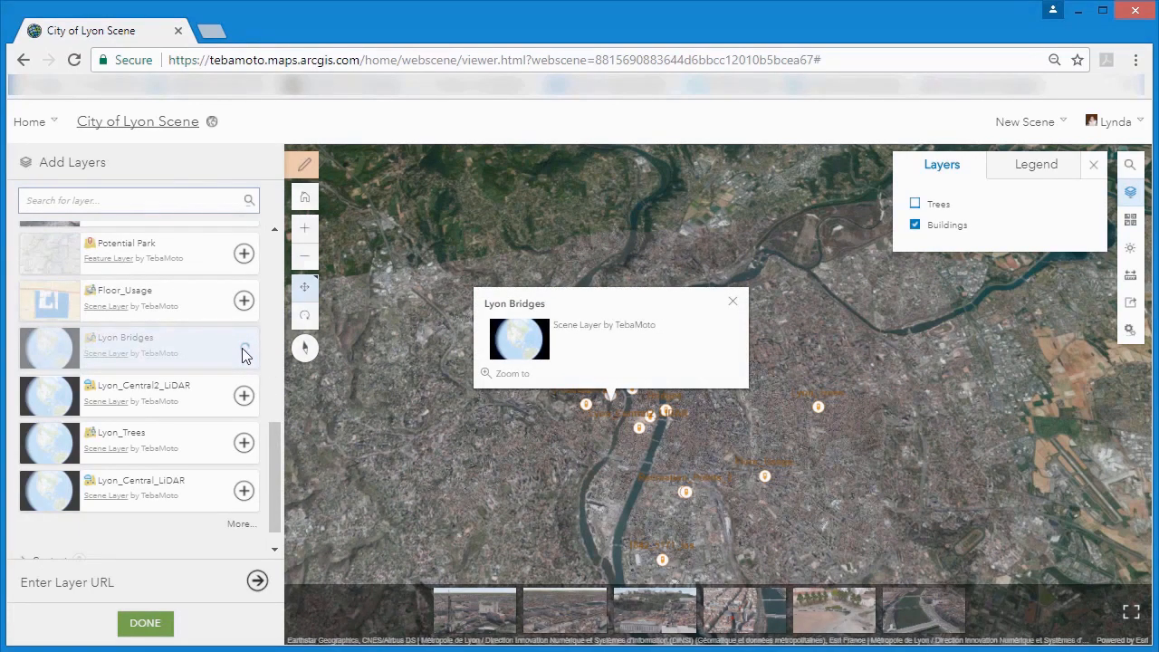
Search the available layers for parking, add the Lyon_Parking scene layer and finish adding layers.
left_click_drag(276, 448, 273, 400)
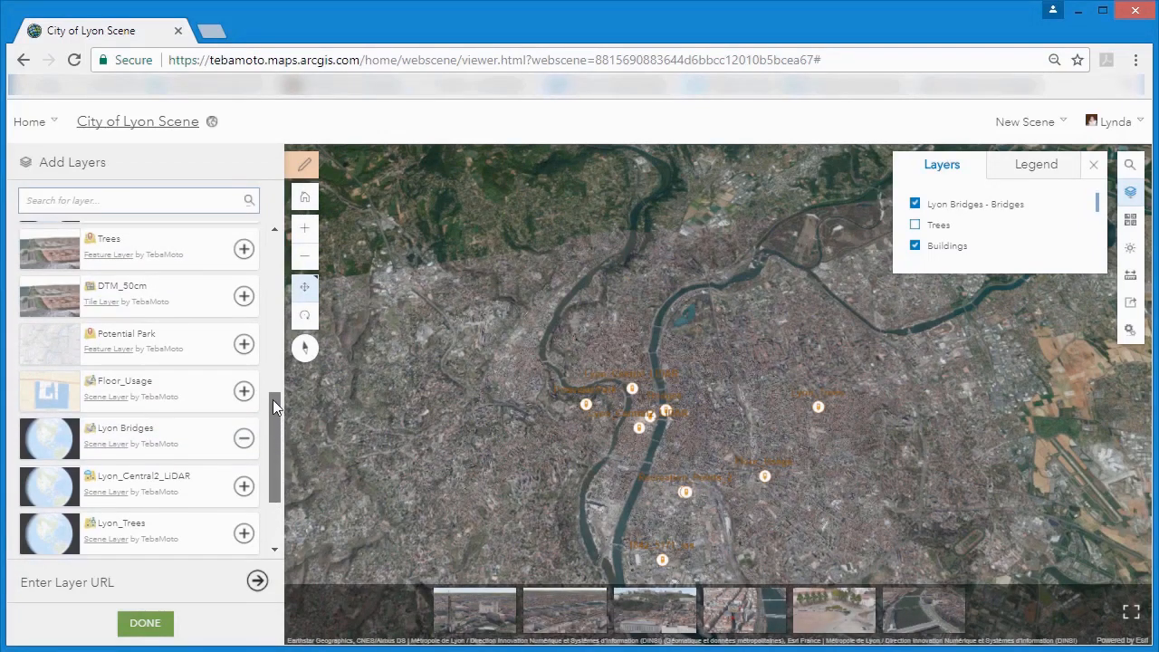
left_click(142, 198)
type("parking")
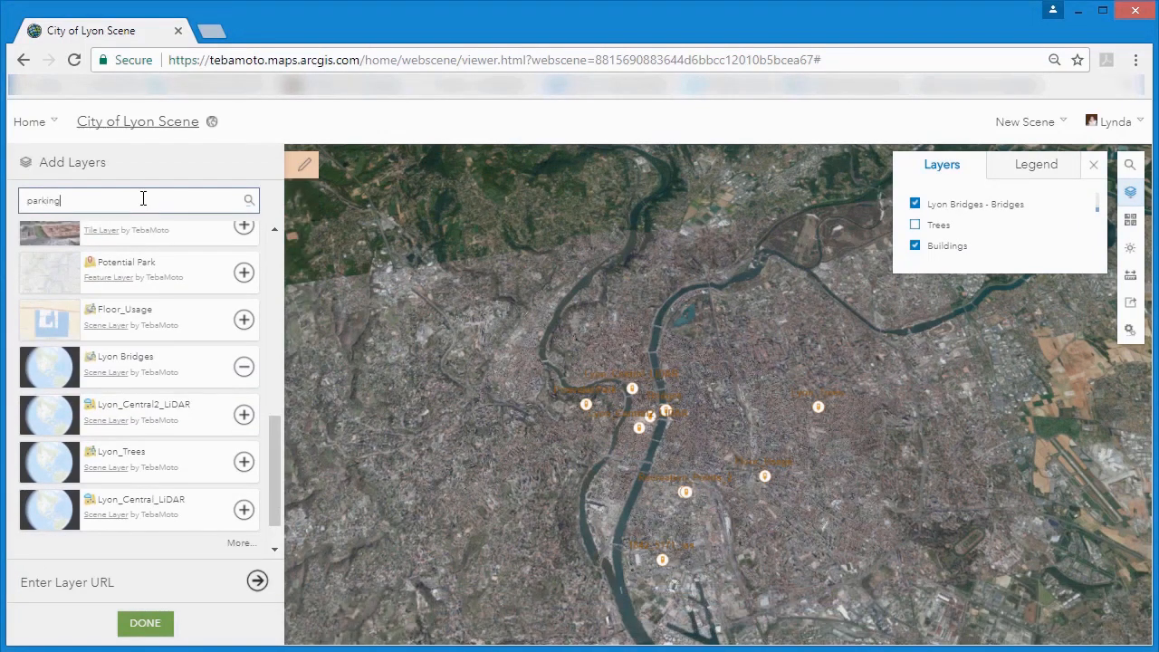
left_click(248, 203)
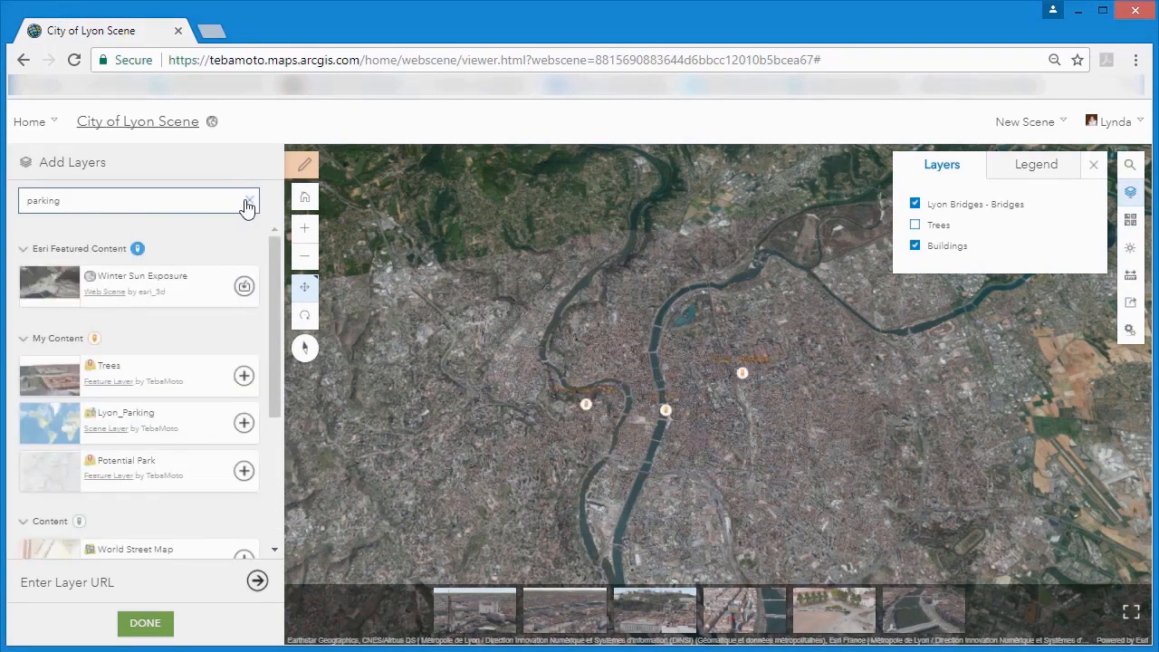
left_click(245, 424)
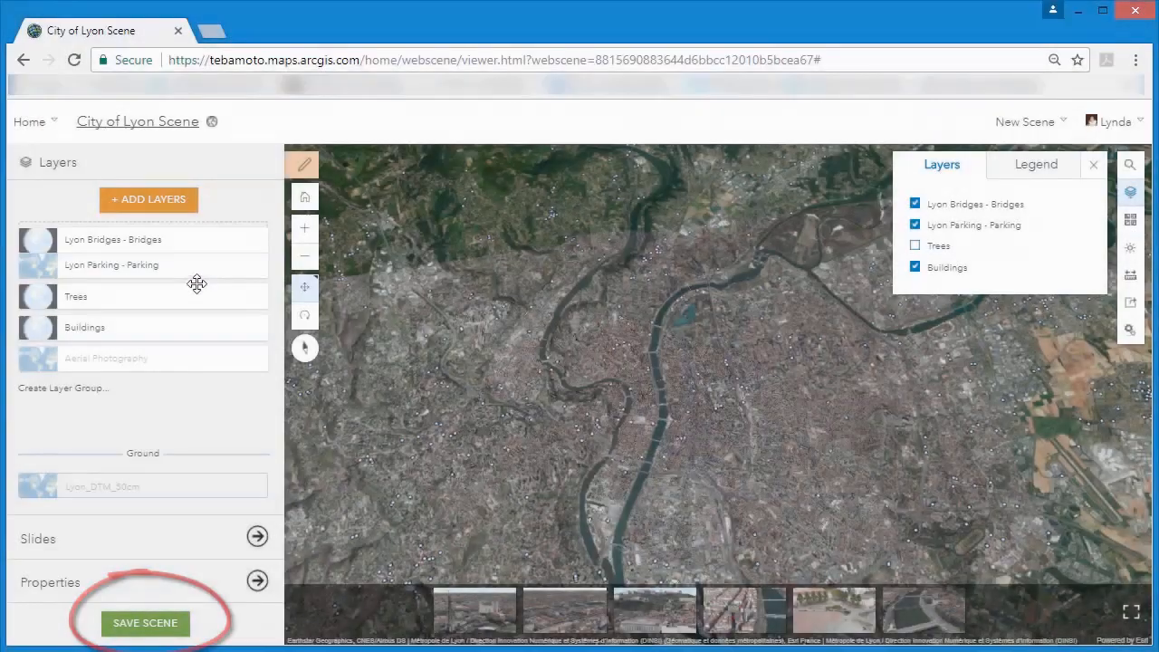
Move the Lyon Bridges - Bridges layer below Trees and rename it Bridges.
left_click_drag(193, 284, 201, 305)
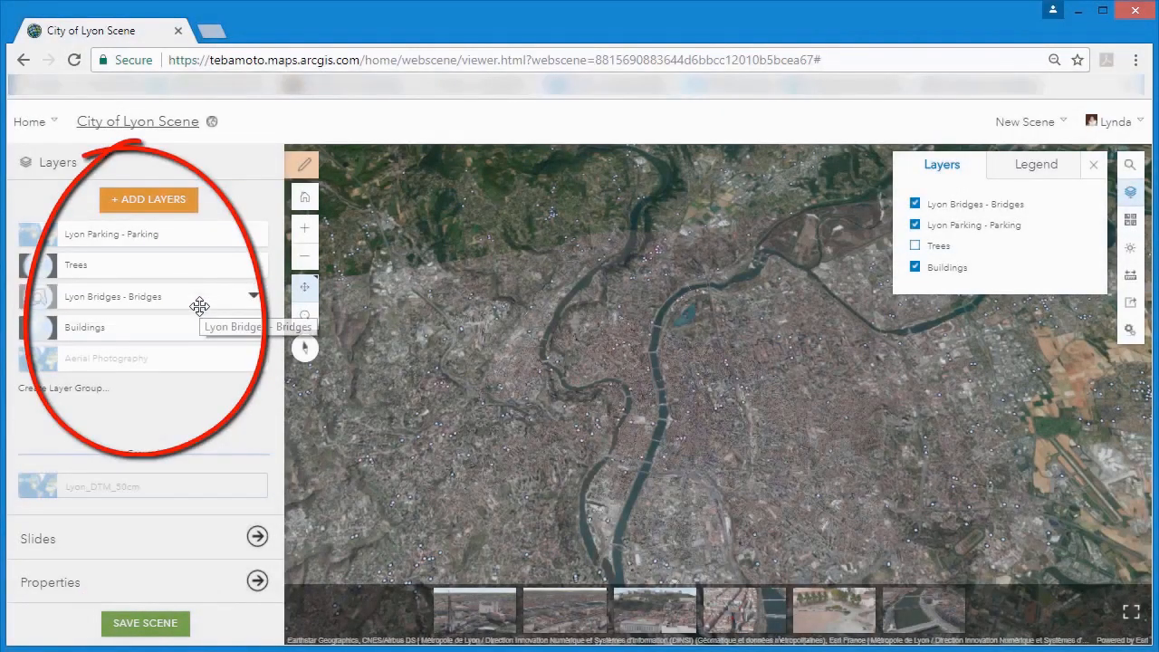
left_click(254, 298)
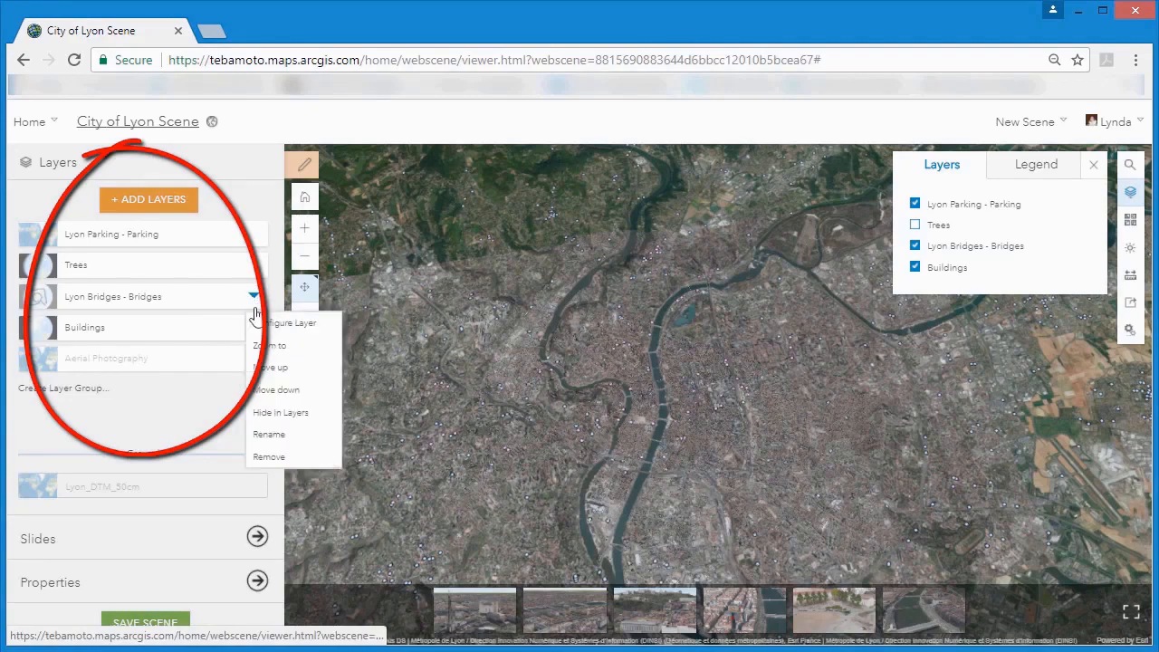
left_click(268, 436)
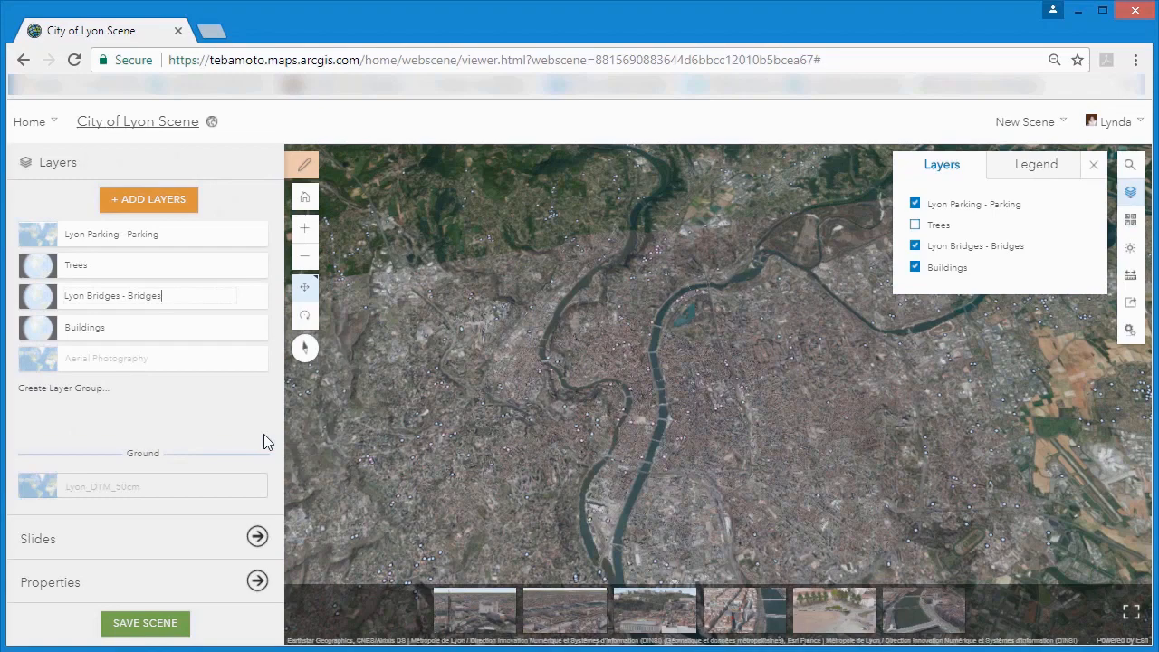
key("ctrl+a")
type("Bridges")
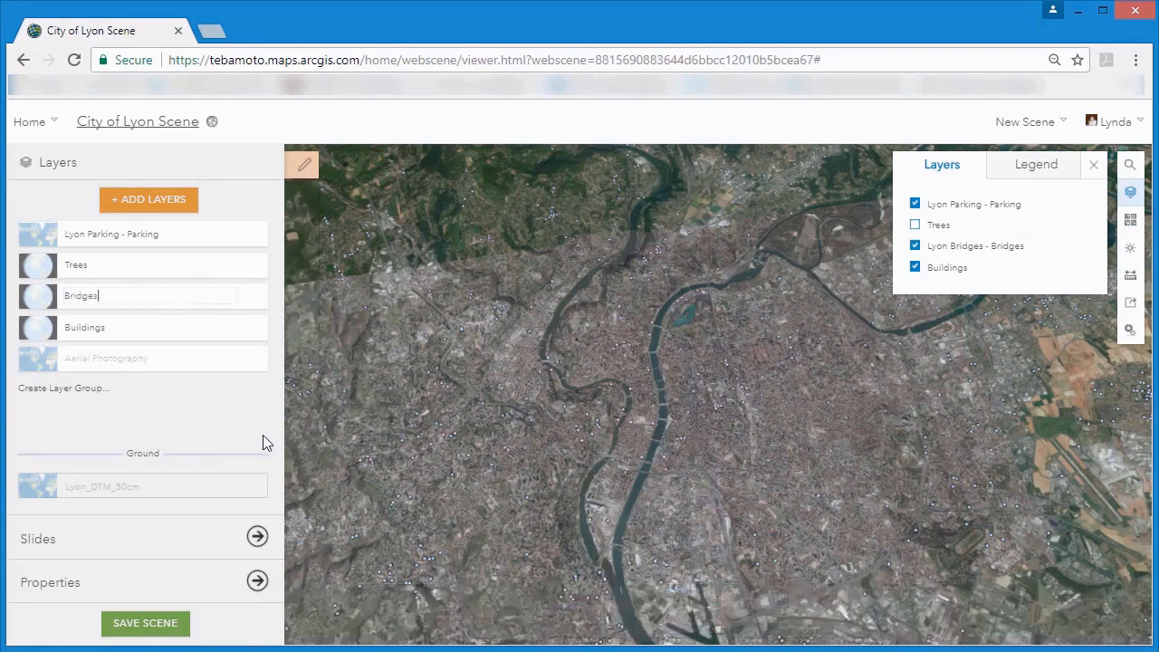
Rename the Lyon Parking - Parking layer as Parking.
left_click(254, 237)
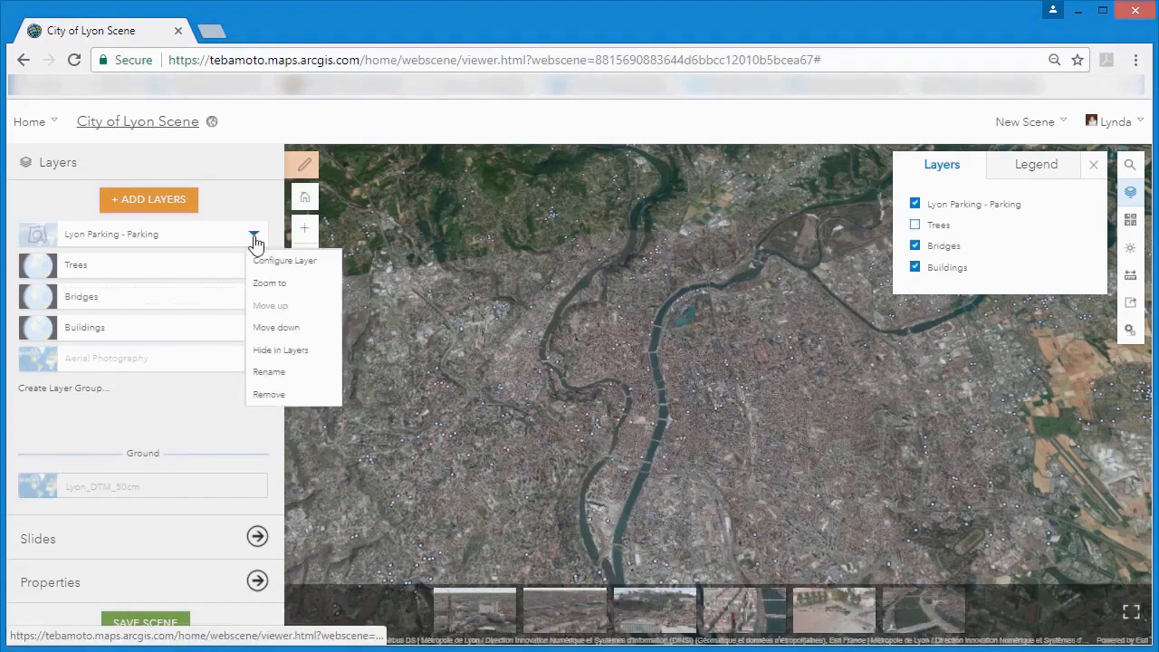
left_click(272, 373)
key("ctrl+a")
key("BackSpace")
type("P")
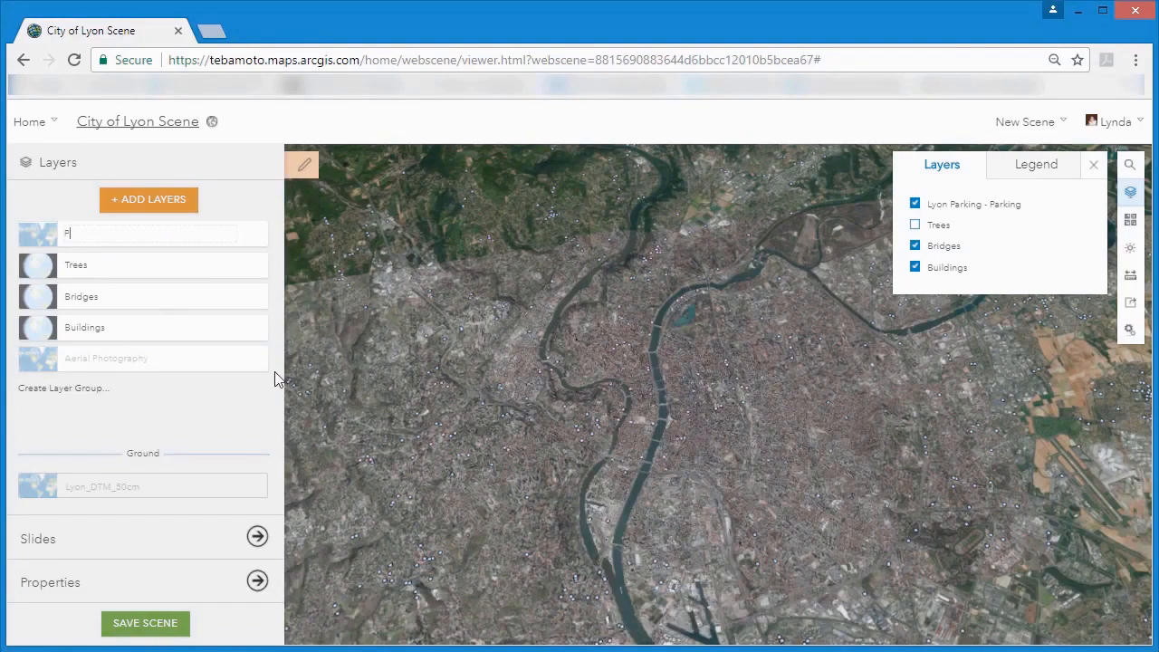
type("arking")
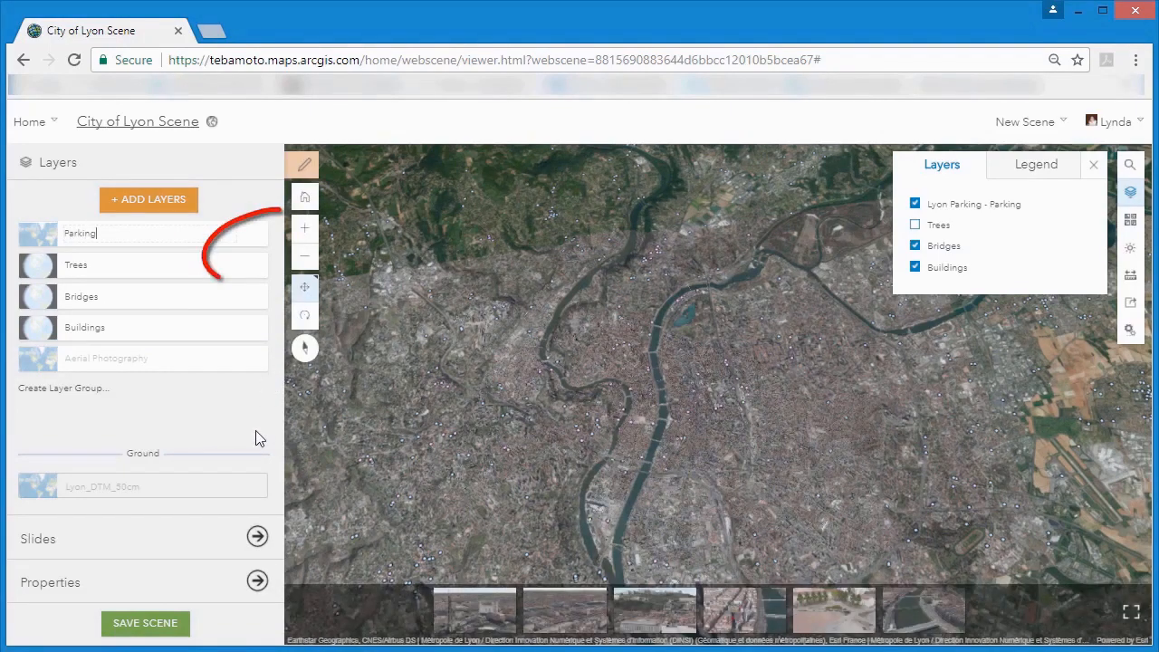
key("Return")
Configure the Parking layer to visualize Payment as its main attribute, with the scene's legend shown.
left_click(254, 238)
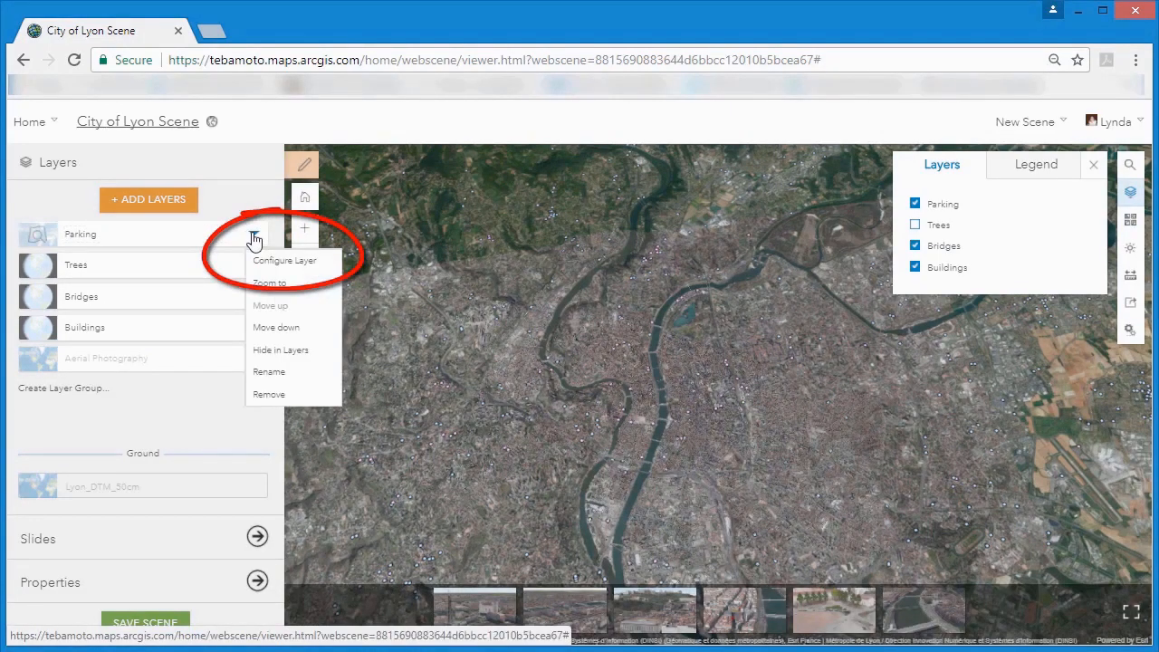
left_click(260, 263)
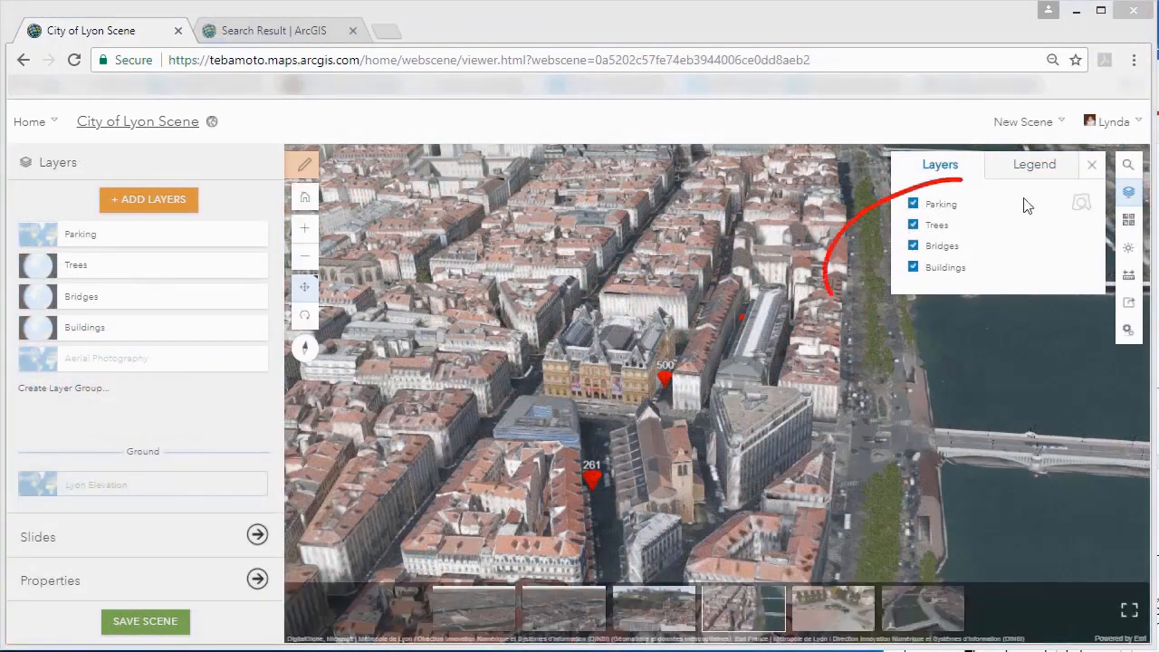
left_click(1032, 166)
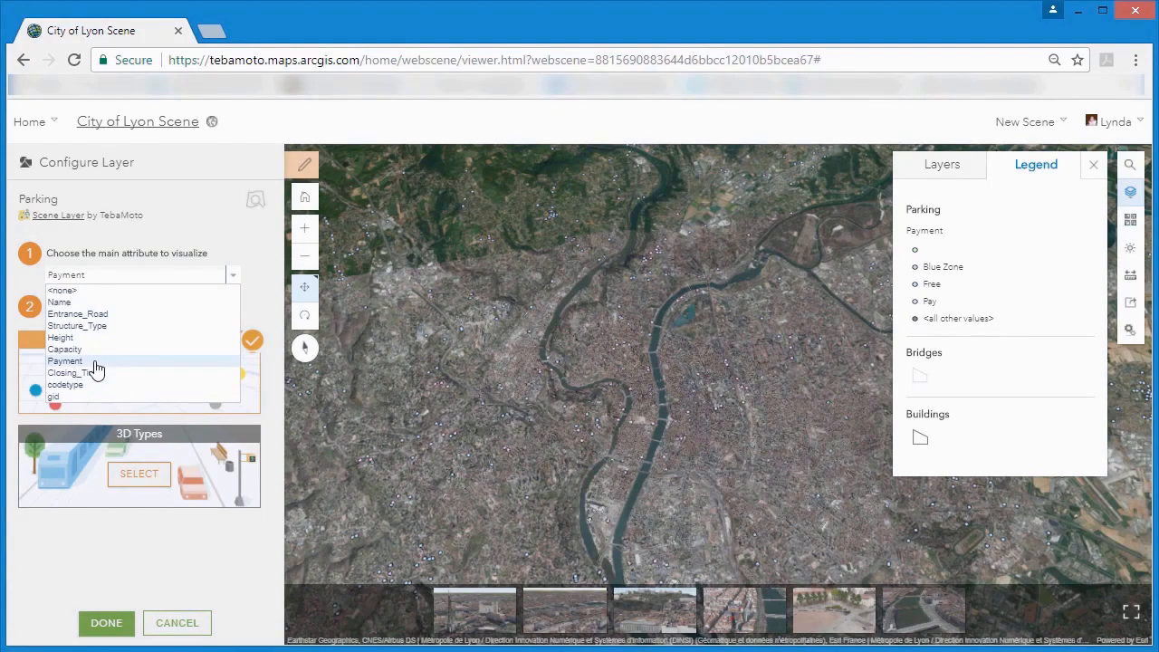
left_click(95, 362)
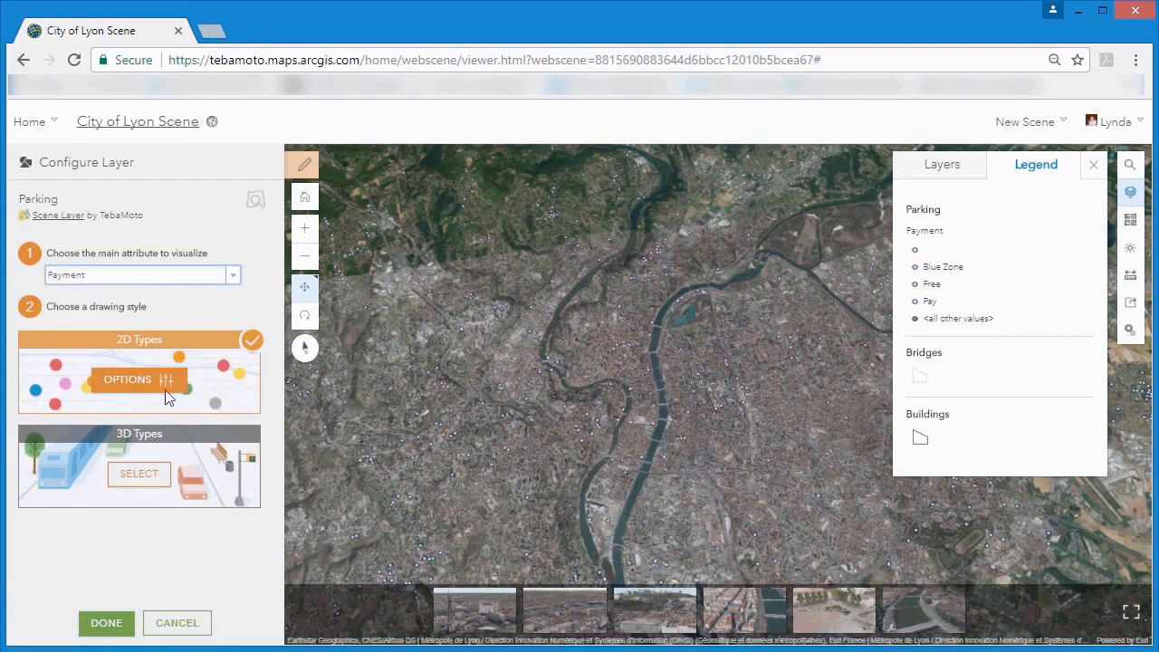
Apply the 3D Types drawing style to the Parking layer and color the Free symbols green.
left_click(138, 480)
left_click(136, 477)
left_click(102, 451)
left_click(224, 423)
left_click(201, 596)
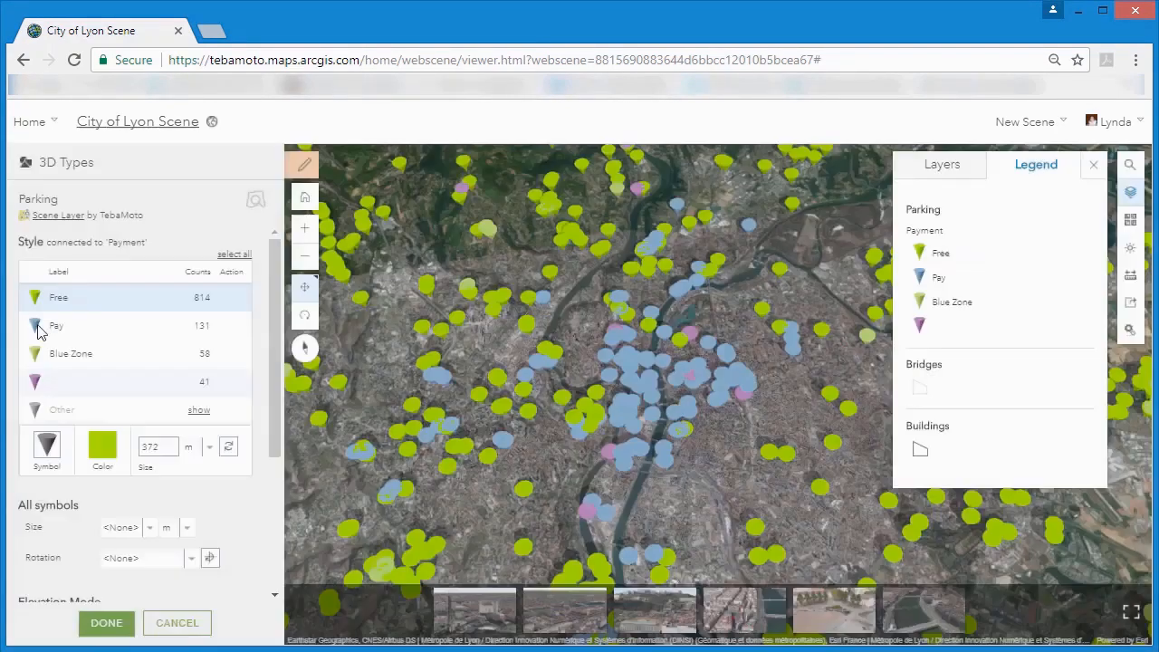
Set the color of the Pay parking symbols to red.
left_click(37, 325)
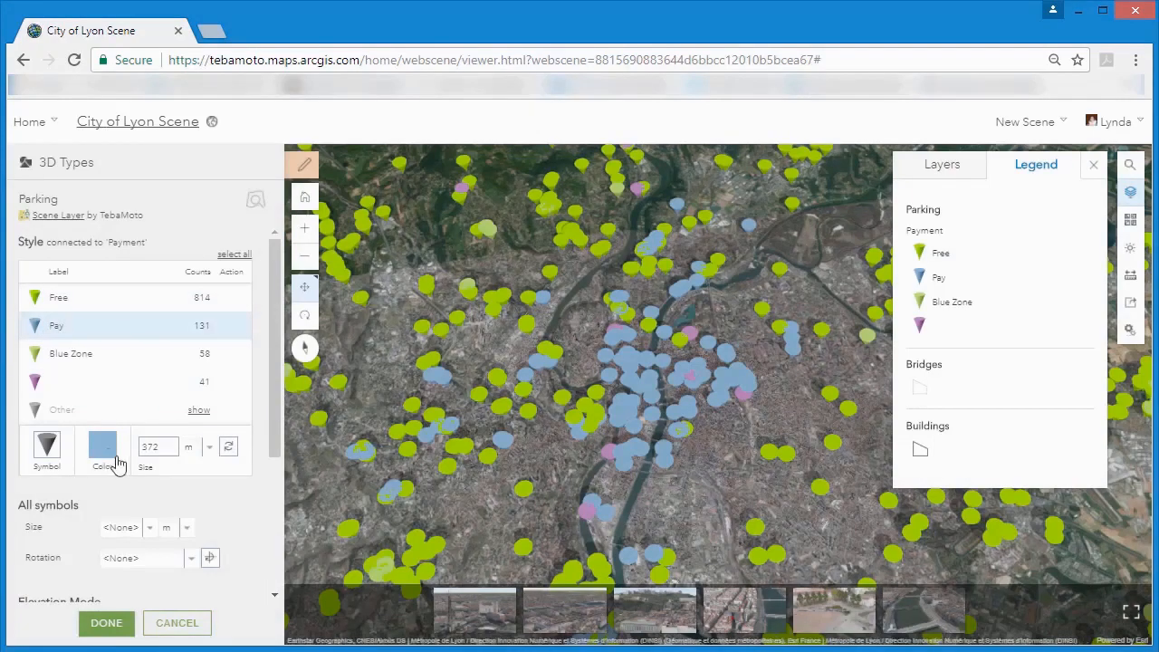
left_click(105, 448)
left_click(178, 417)
left_click(195, 598)
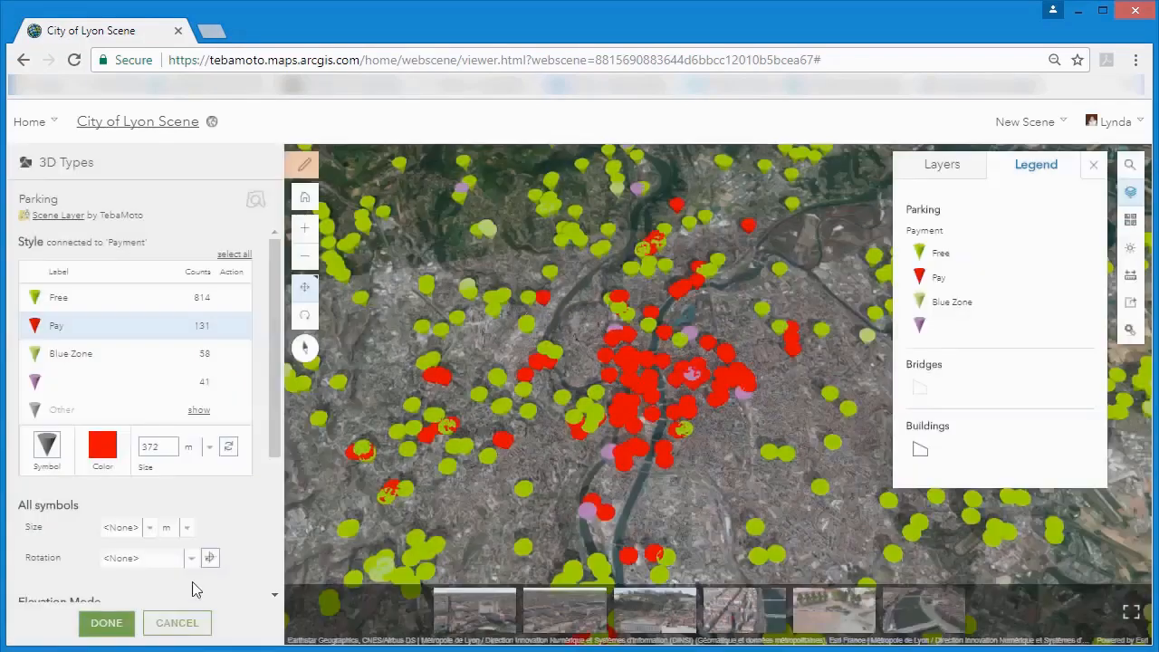
Set the color of the Blue Zone parking symbols to blue (#0070FF).
left_click(41, 356)
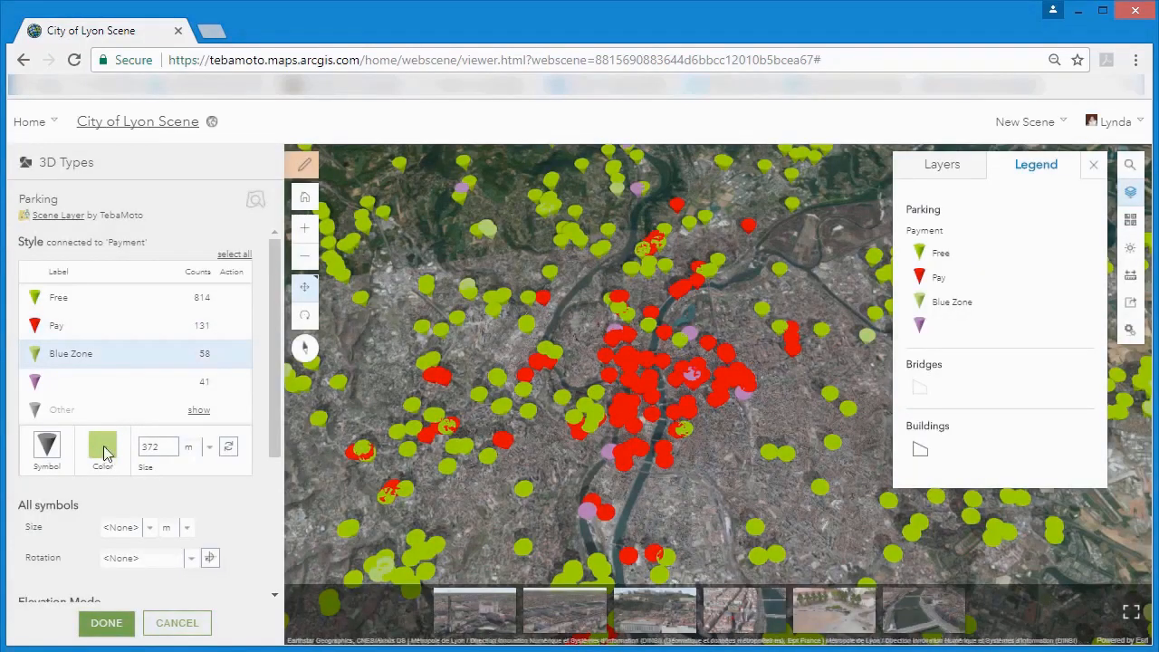
left_click(105, 450)
left_click(276, 417)
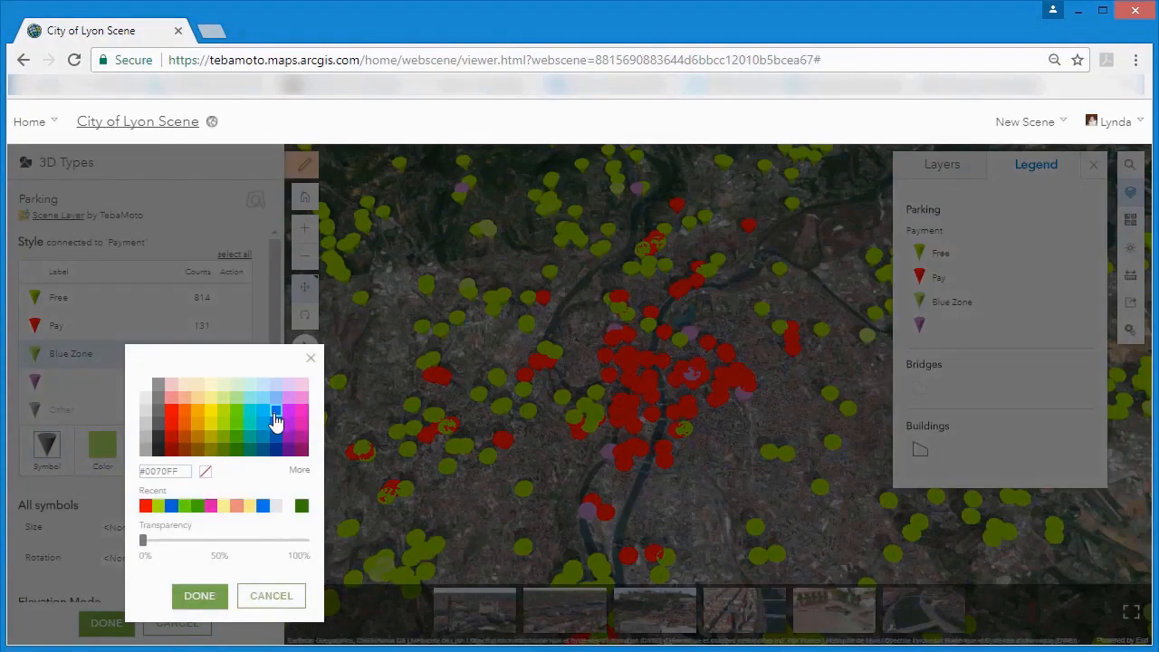
left_click(199, 597)
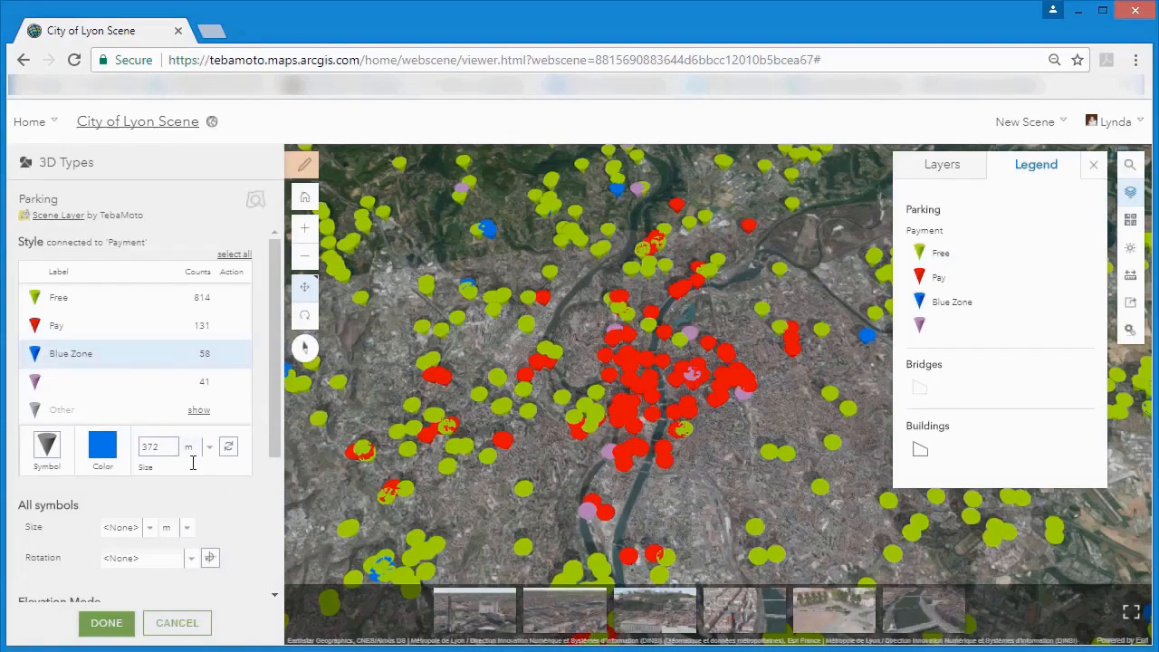
Show the Parking View slide and turn on Parking layer labels with Capacity as text, medium size and light color.
left_click(742, 611)
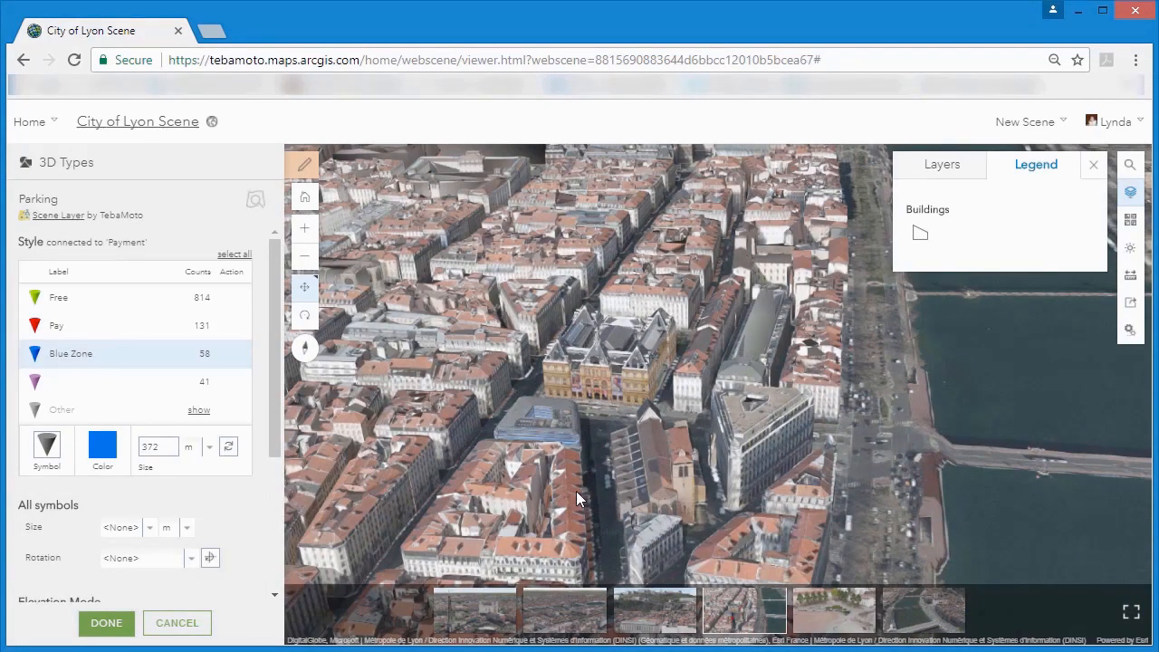
left_click_drag(276, 392, 273, 509)
left_click(35, 535)
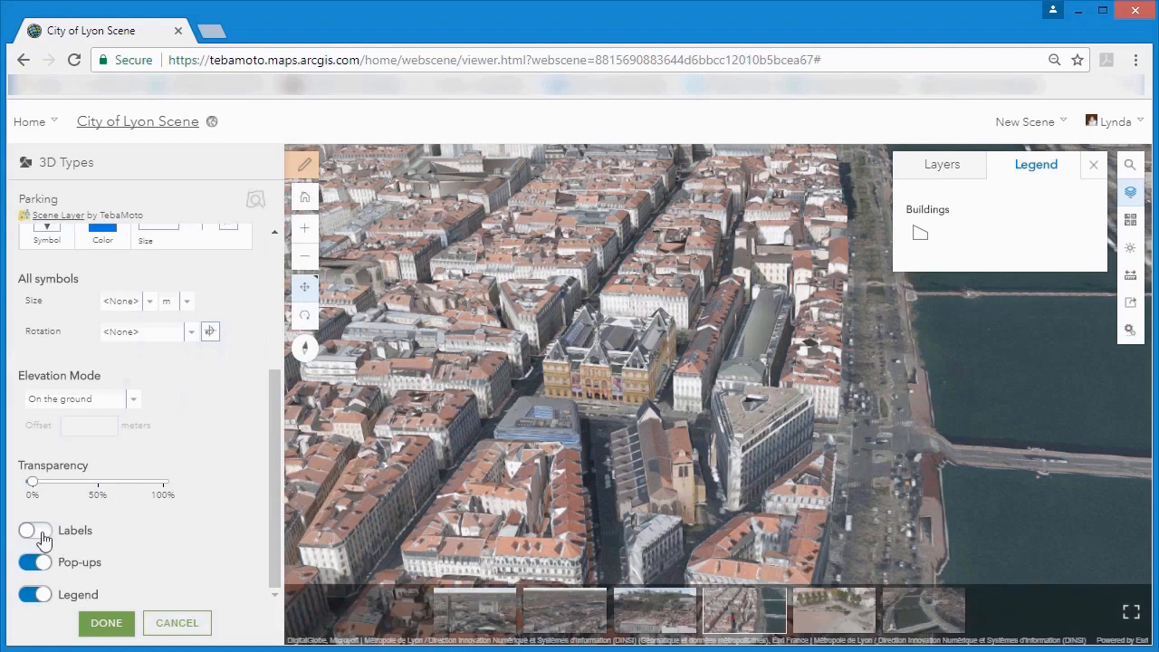
left_click_drag(275, 480, 271, 522)
left_click(165, 451)
left_click(138, 526)
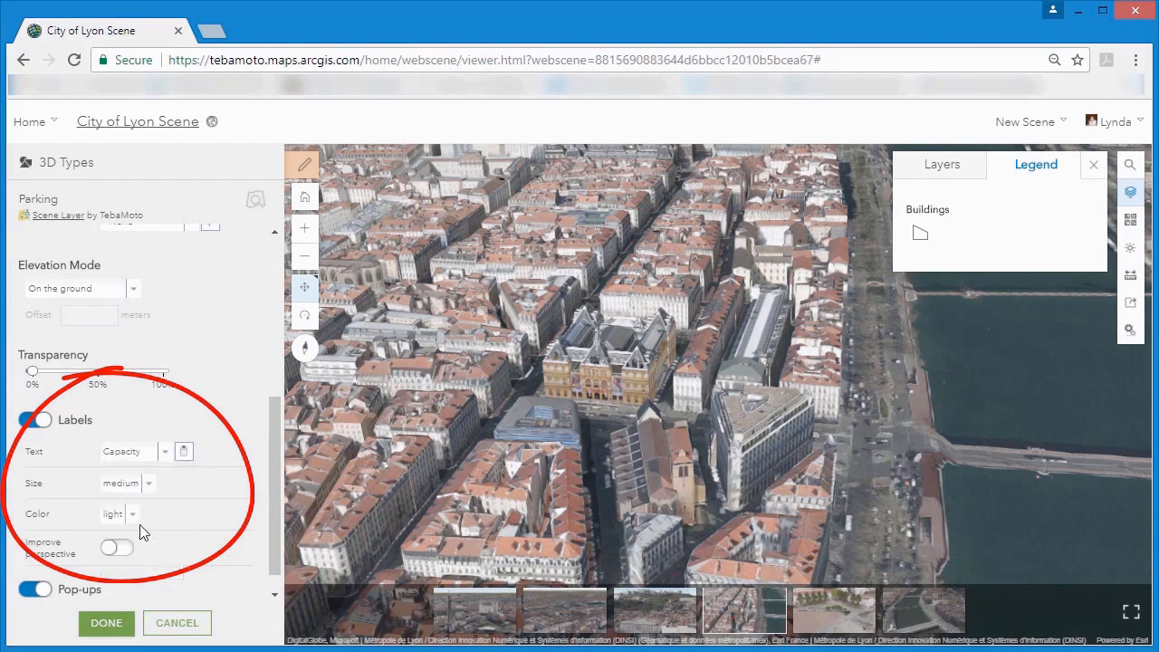
Enable Improve perspective for the Parking labels and finish configuring the layer.
left_click_drag(276, 466, 270, 502)
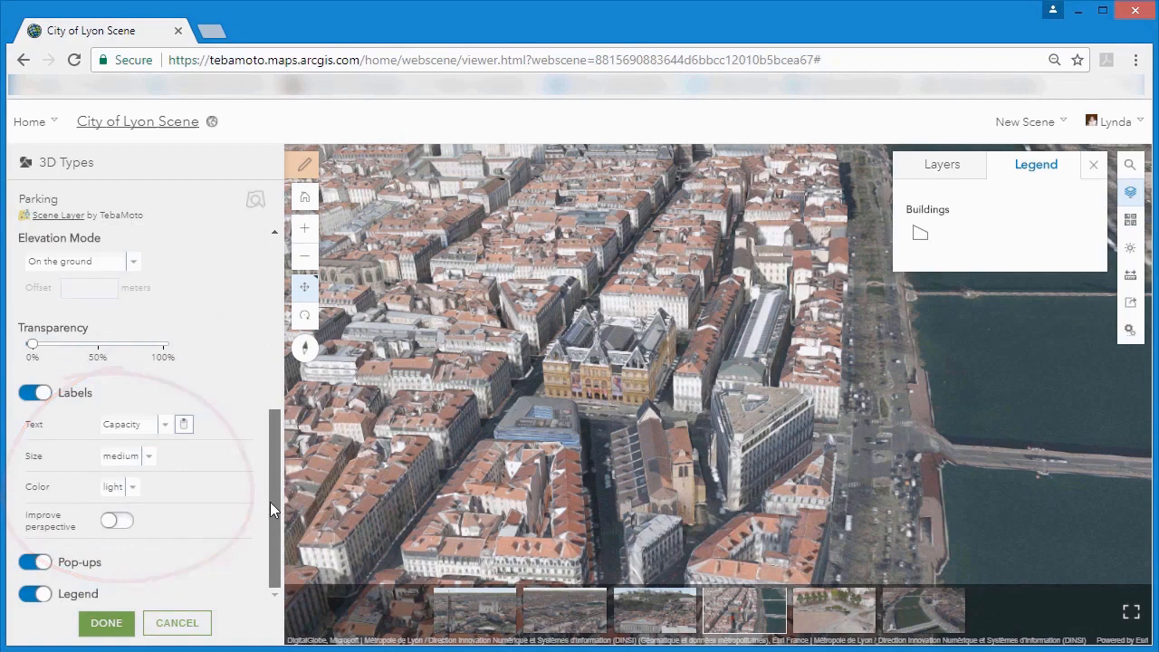
left_click(121, 524)
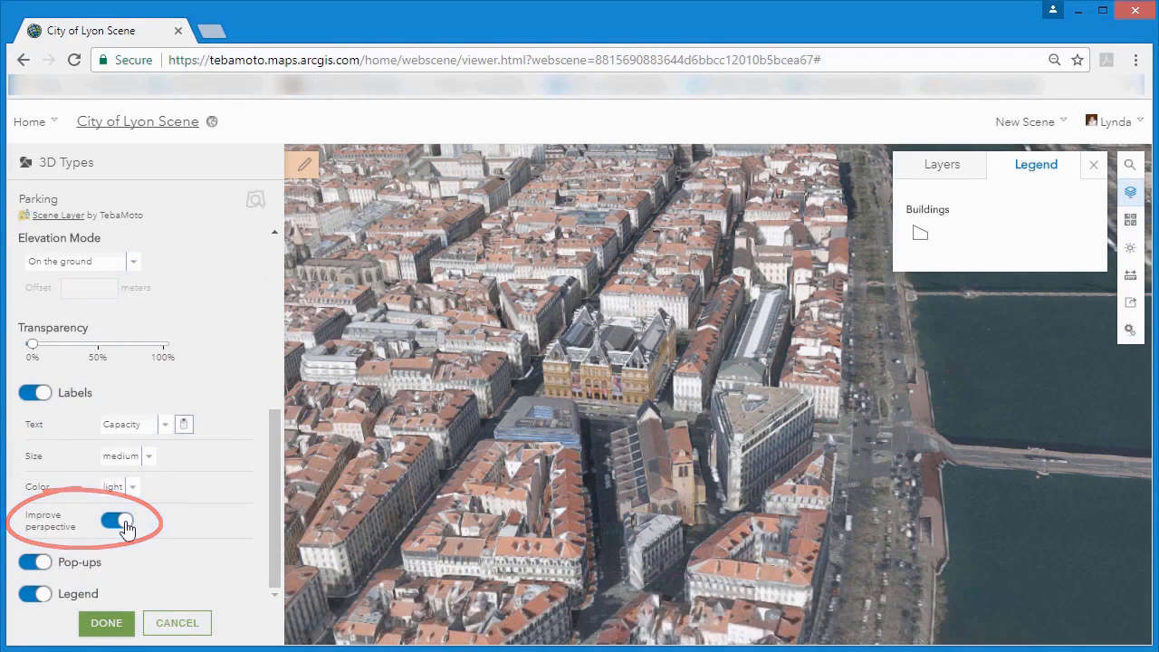
left_click(120, 623)
left_click(107, 623)
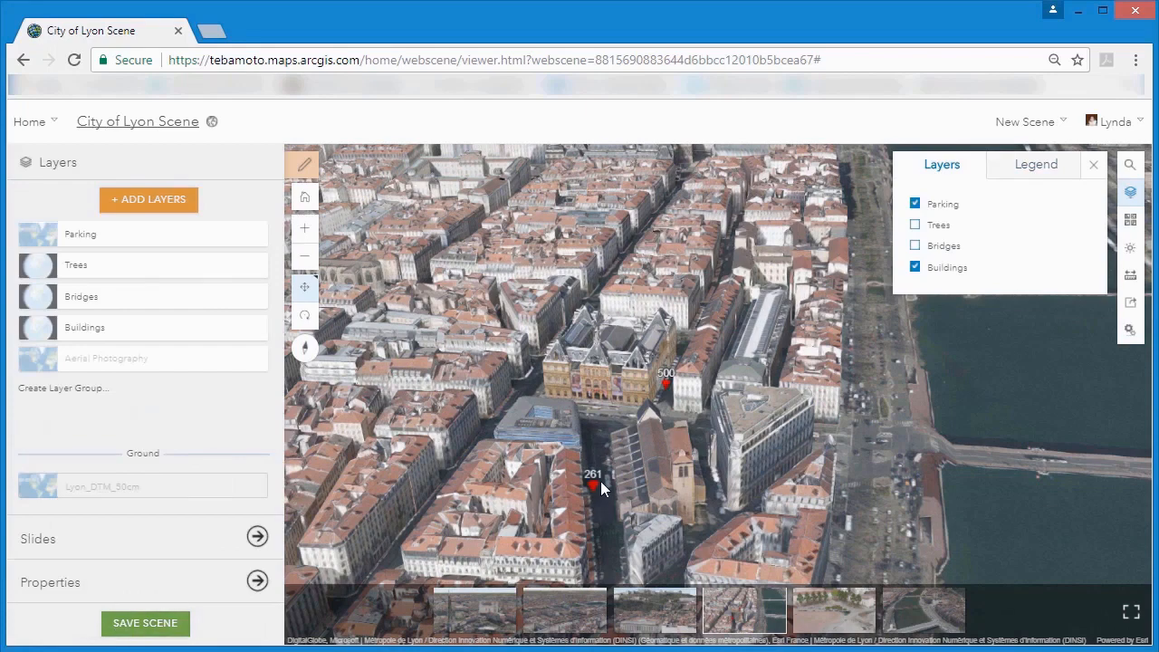
Inspect the attributes of the parking symbol labeled 261, beside the church, in its pop-up.
scroll(601, 482, "up", 3)
right_click_drag(581, 499, 542, 505)
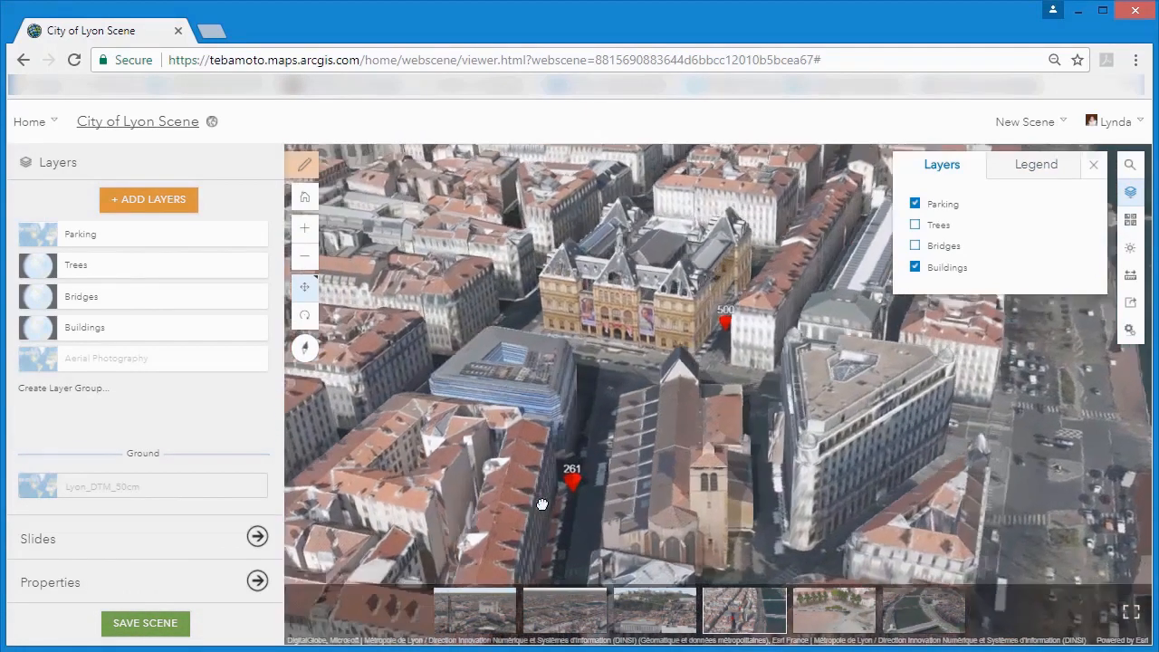
left_click(567, 475)
left_click_drag(687, 382, 690, 414)
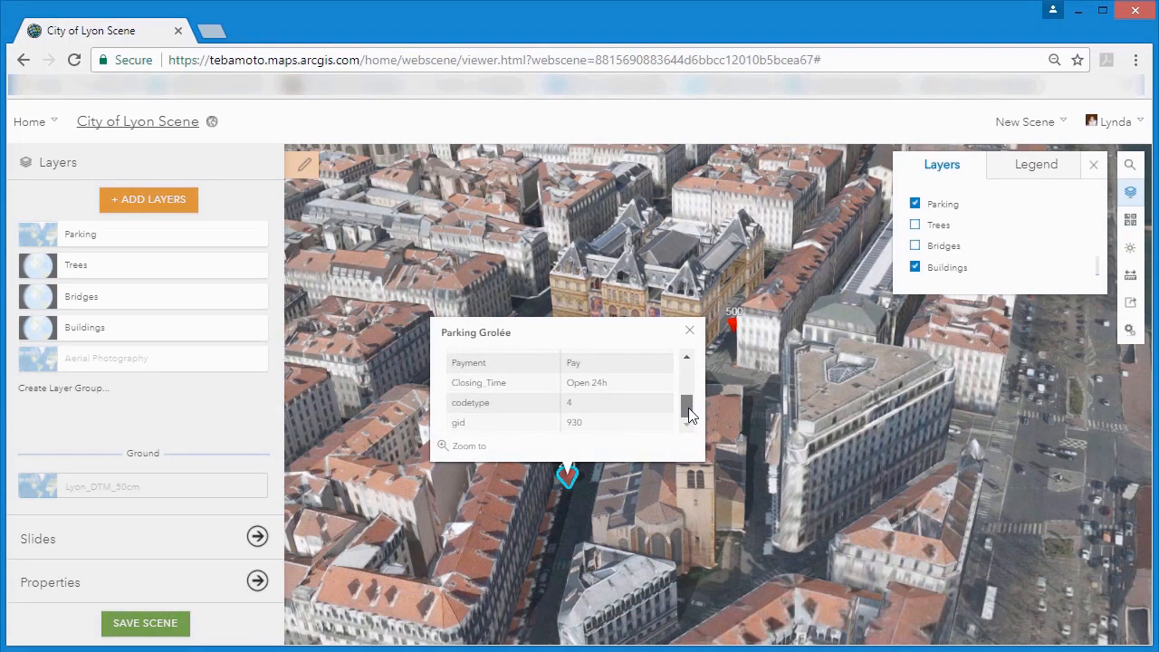
left_click_drag(689, 414, 689, 373)
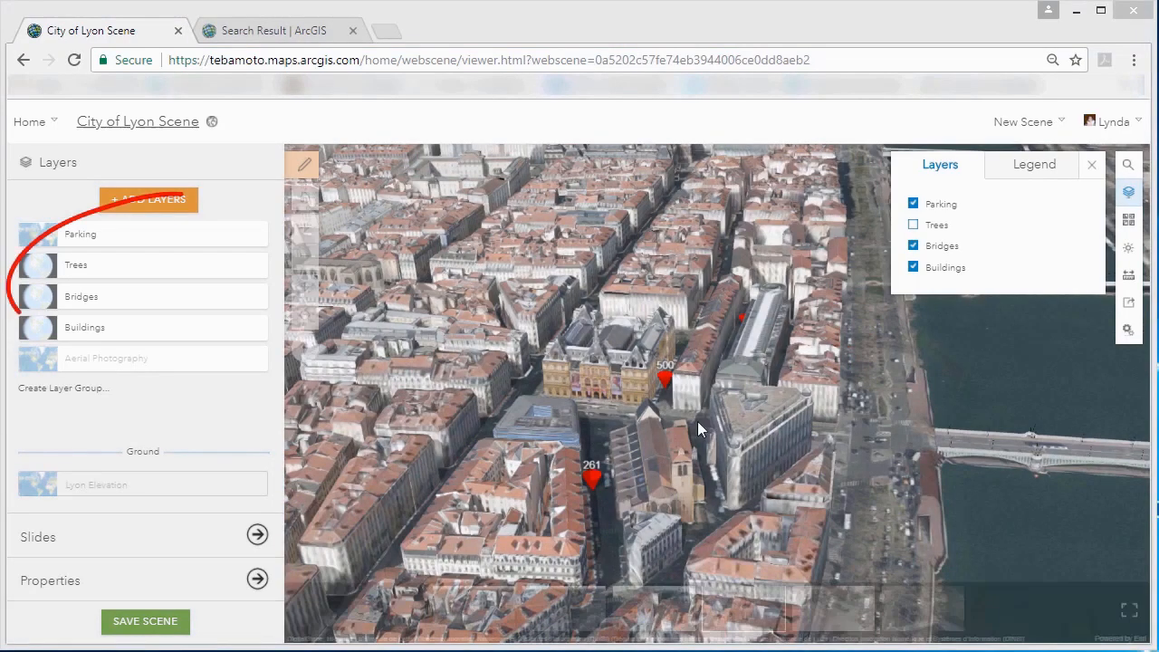
Configure the Trees layer to visualize espece as its main attribute.
left_click(254, 266)
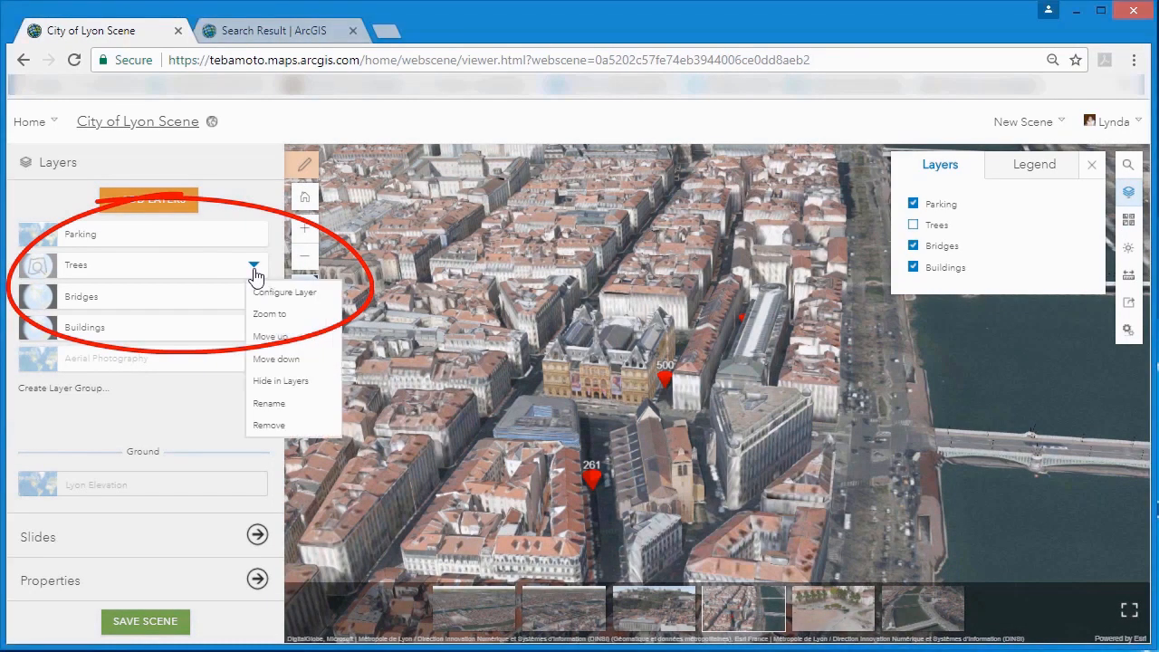
left_click(268, 292)
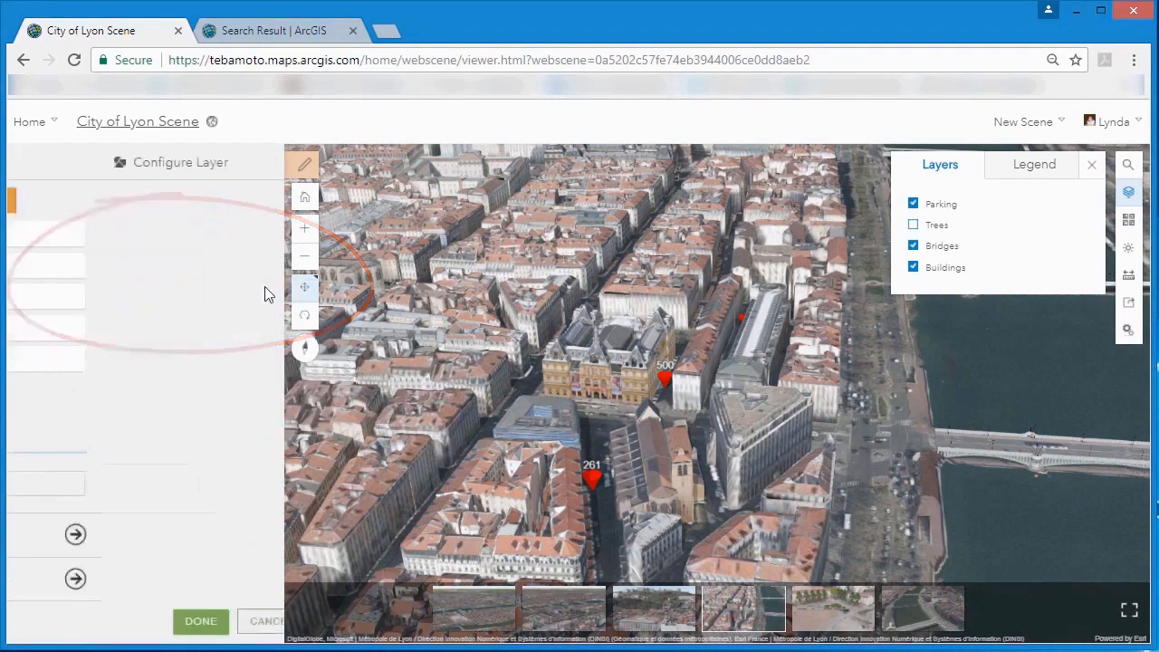
left_click(230, 277)
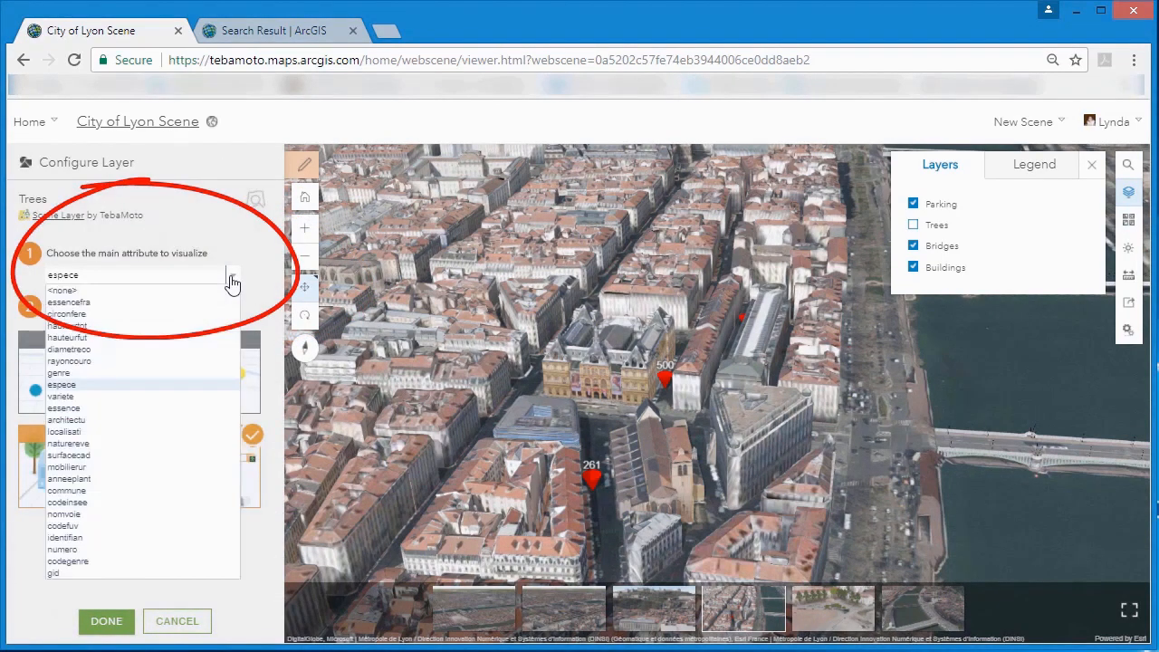
left_click(97, 385)
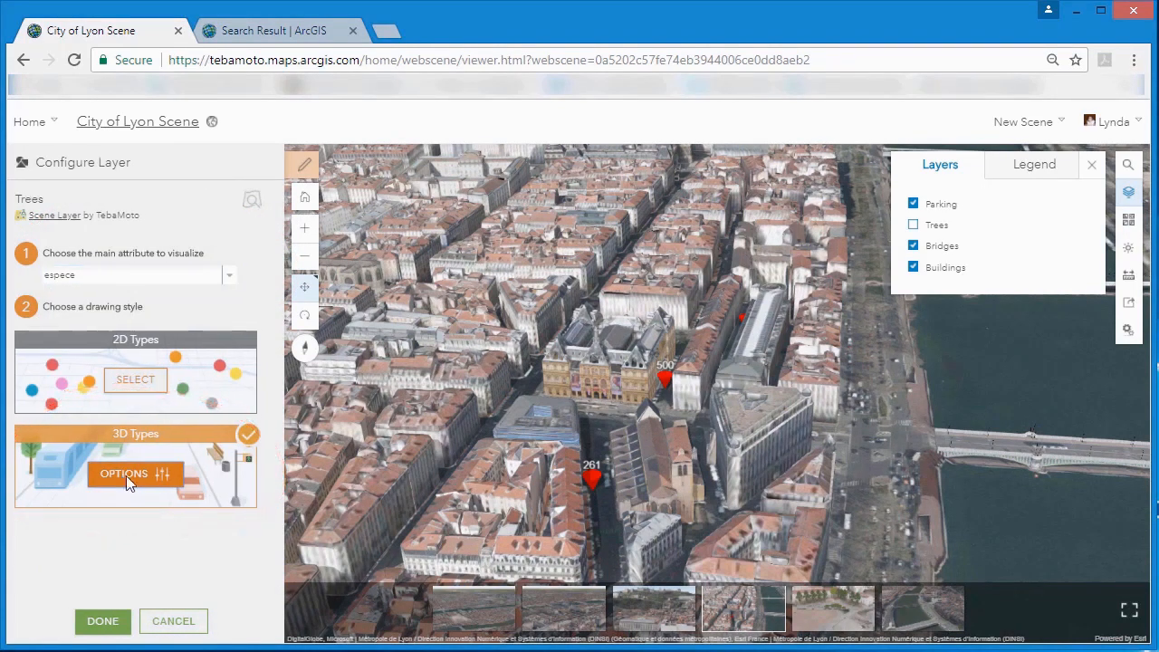
In the Trees layer's 3D Types options, give the unnamed species the European Larch vegetation symbol and finish the configuration.
left_click(126, 475)
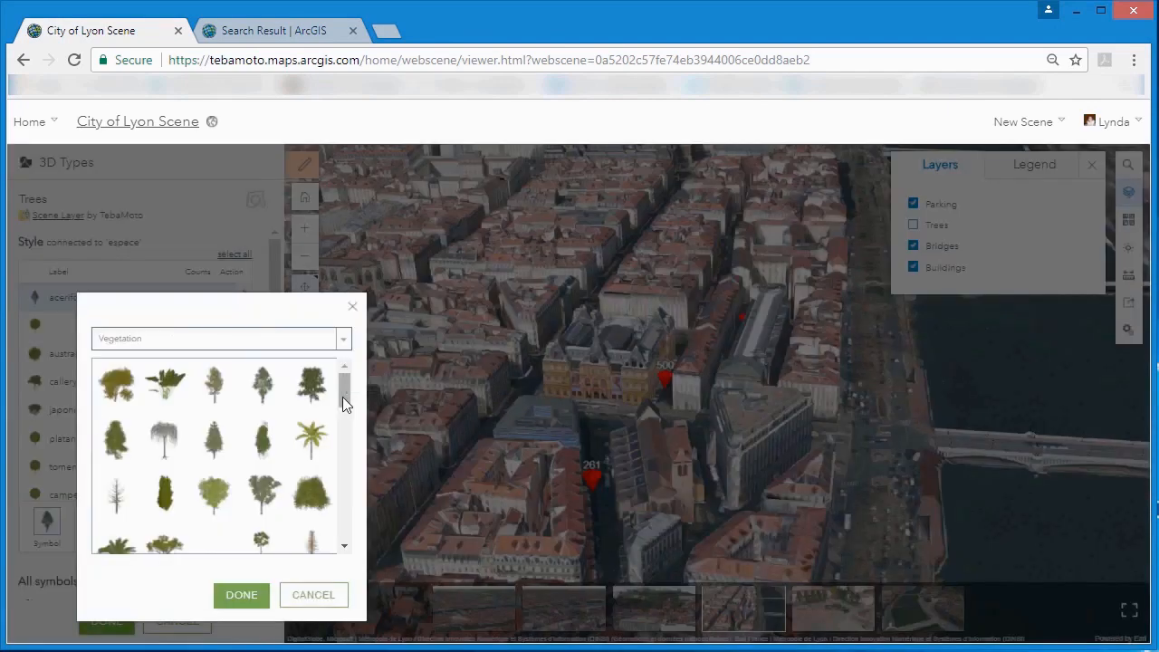
left_click_drag(342, 397, 339, 471)
left_click_drag(338, 474, 342, 421)
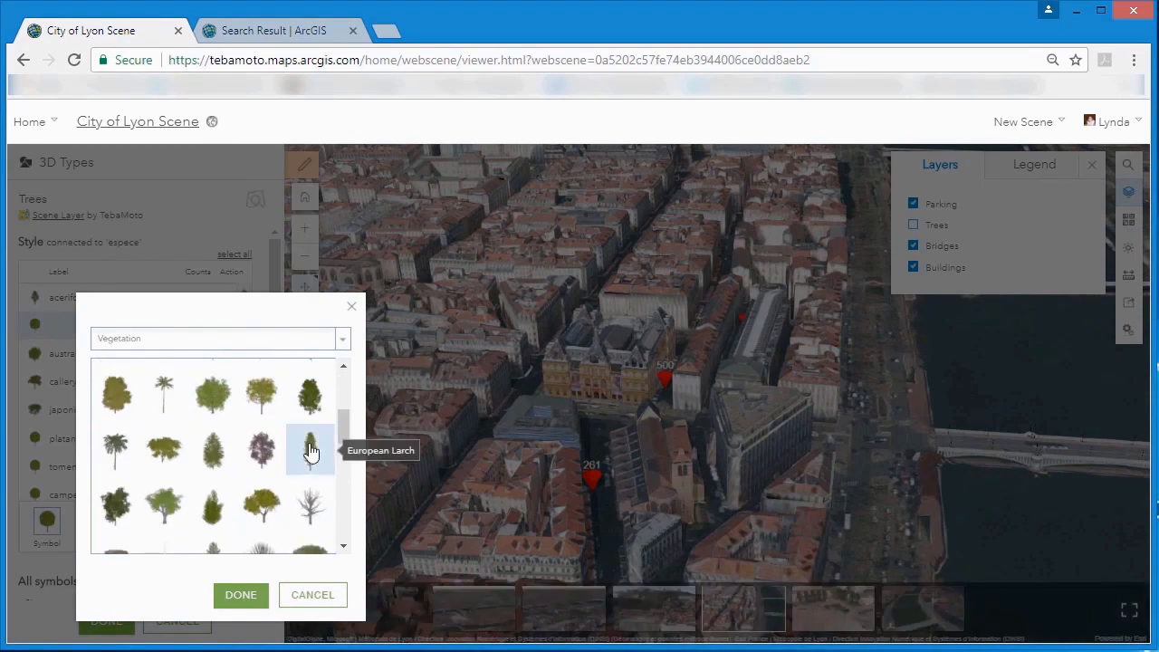
left_click(310, 450)
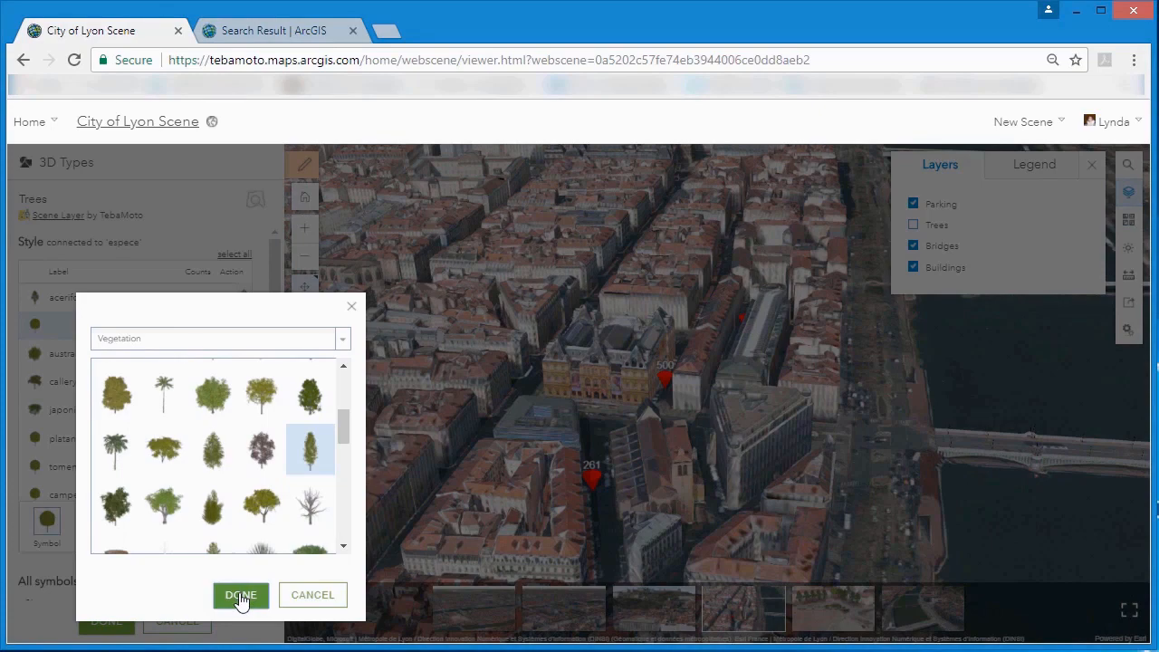
left_click(241, 595)
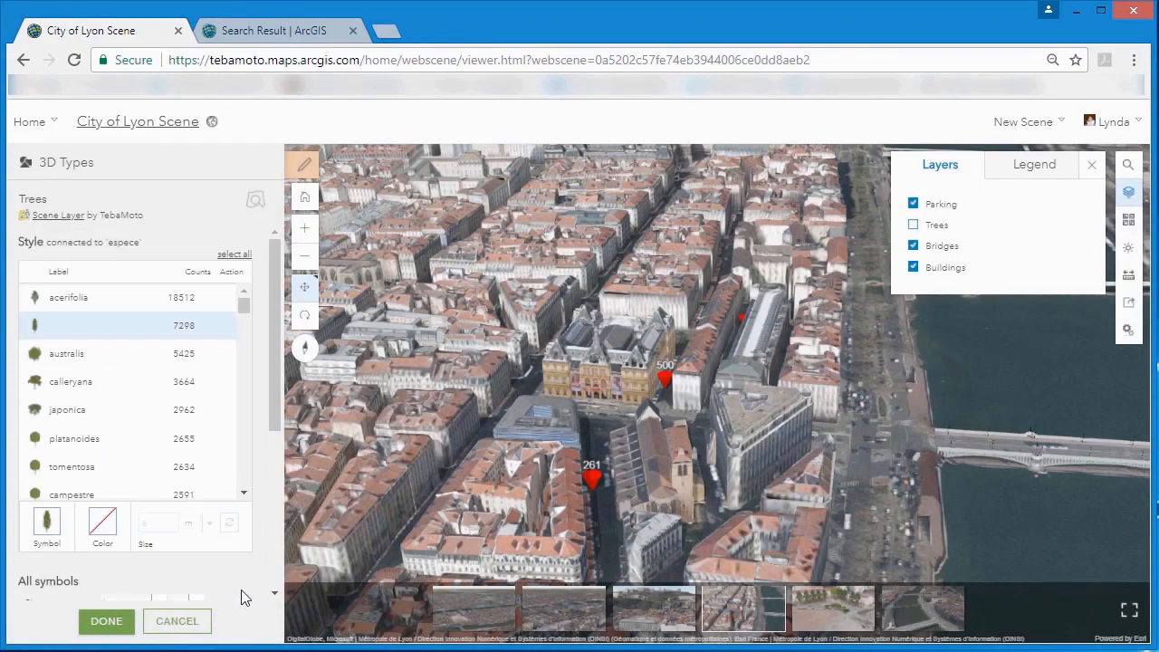
left_click(106, 621)
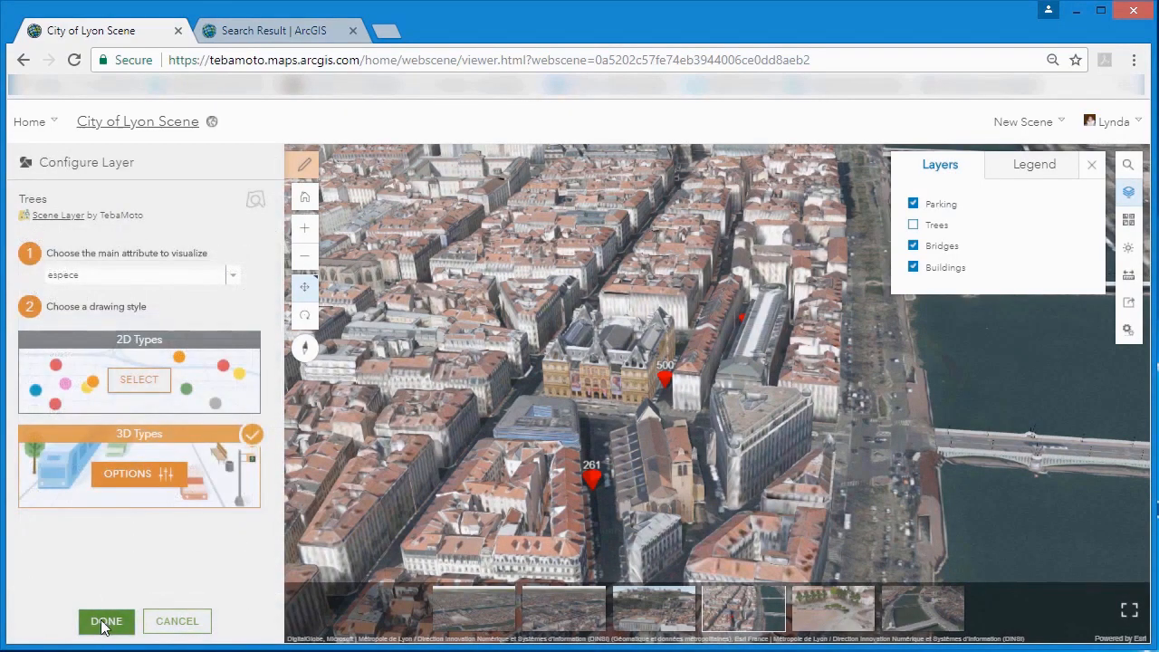
left_click(102, 621)
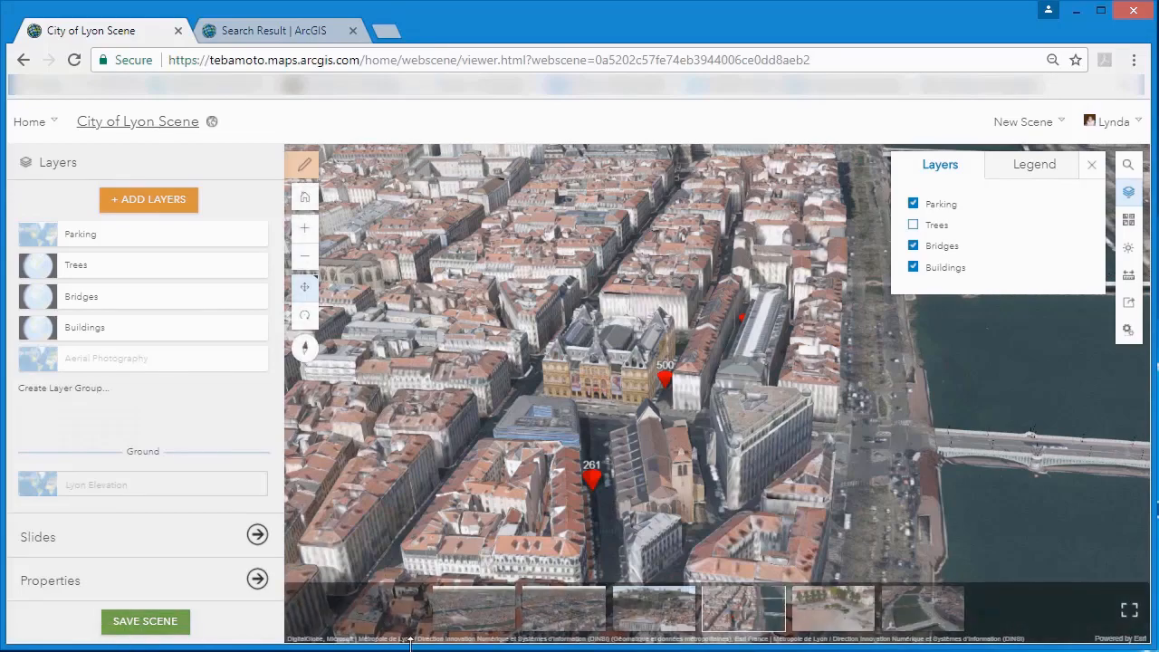
Show the Tree View slide and examine the 3D trees across the surrounding city area.
left_click(834, 618)
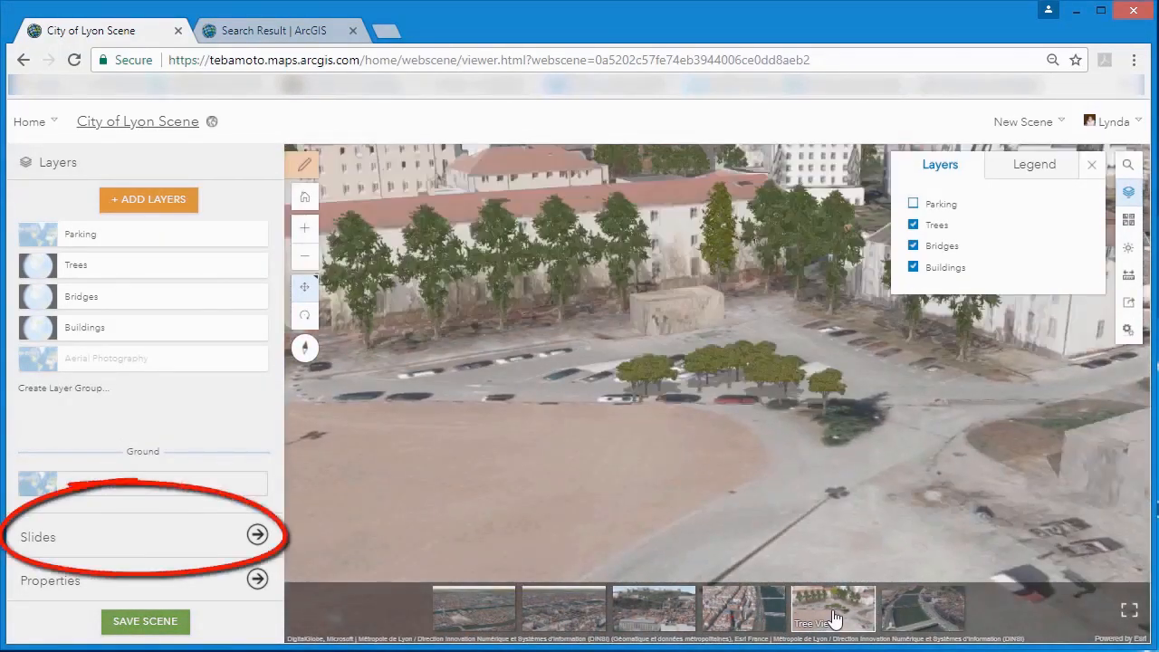
scroll(738, 449, "down", 5)
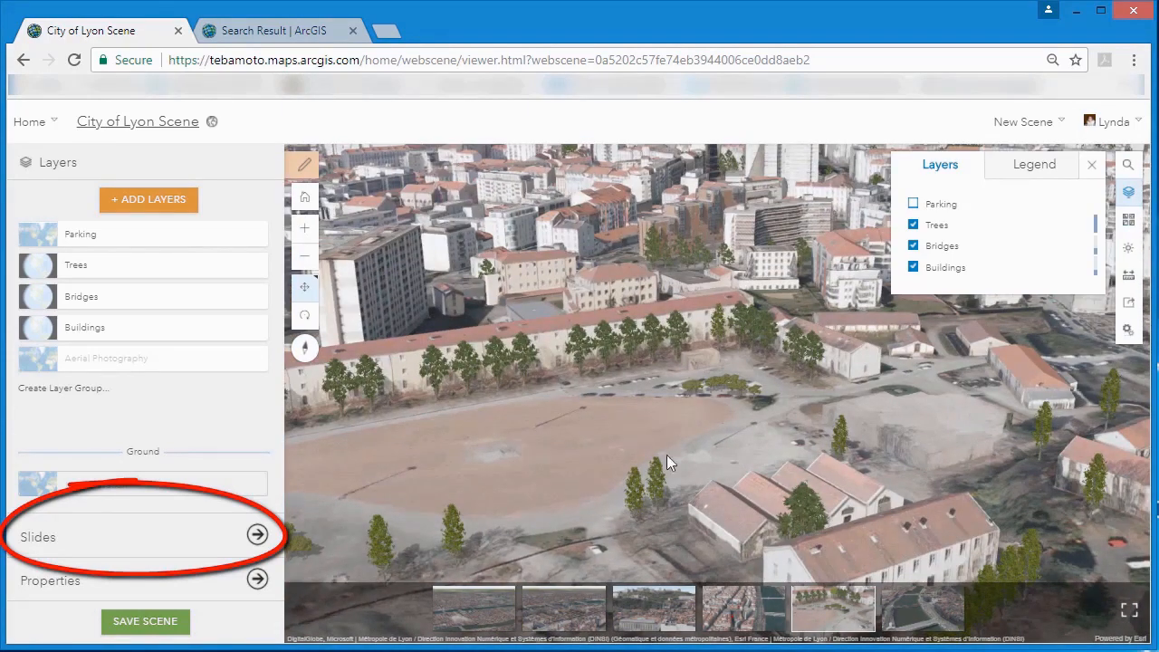
scroll(608, 510, "down", 5)
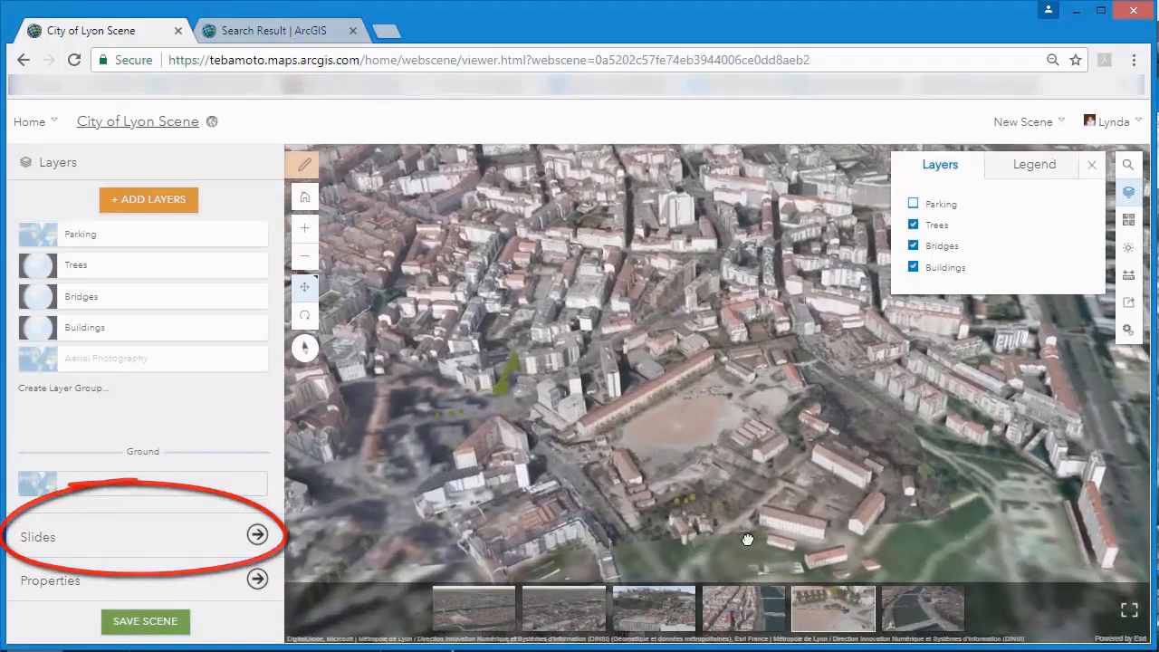
right_click_drag(748, 540, 824, 519)
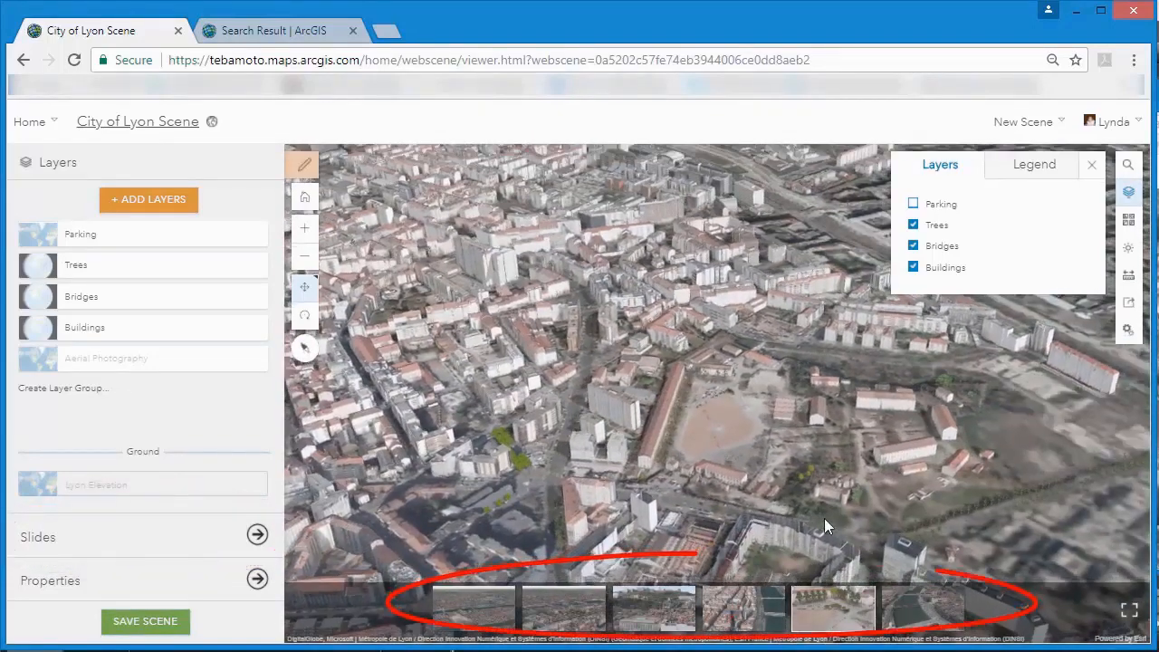
Update the Parking View slide with the Parking and Trees layers turned on, and finish editing the slides.
left_click(255, 536)
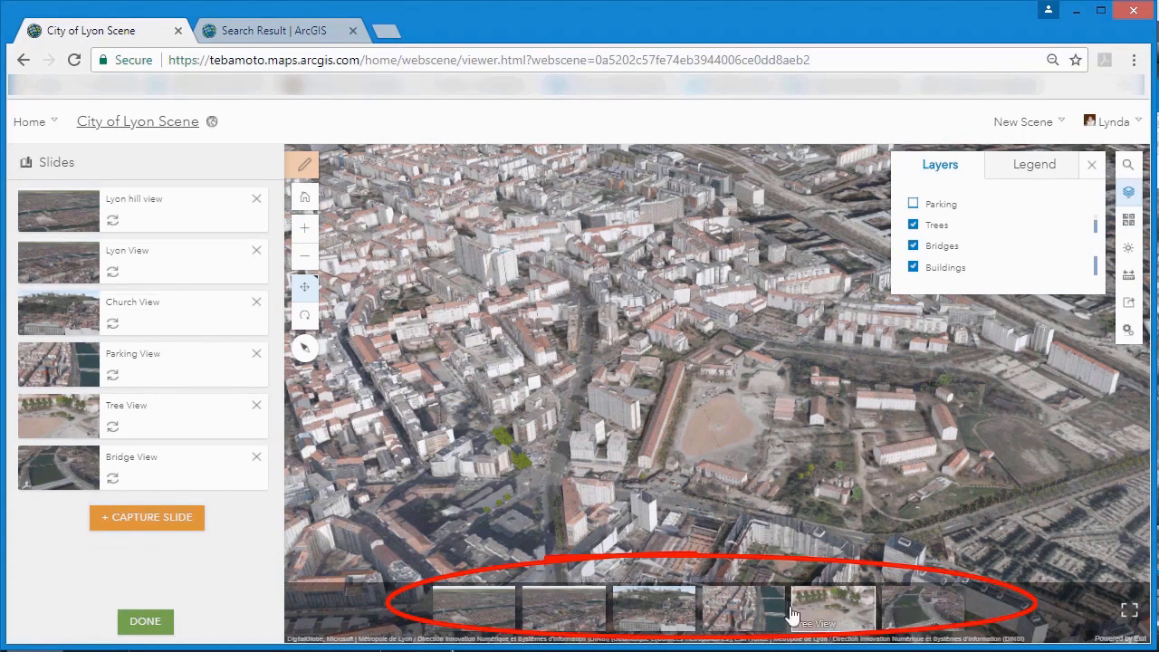
left_click(744, 607)
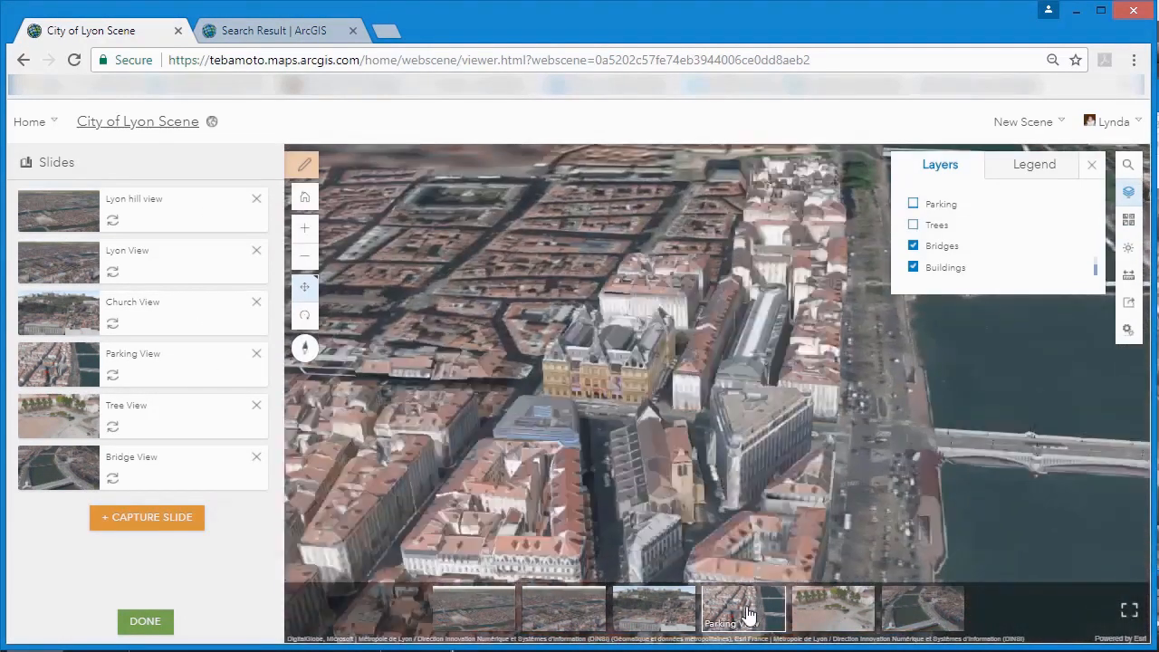
left_click(915, 206)
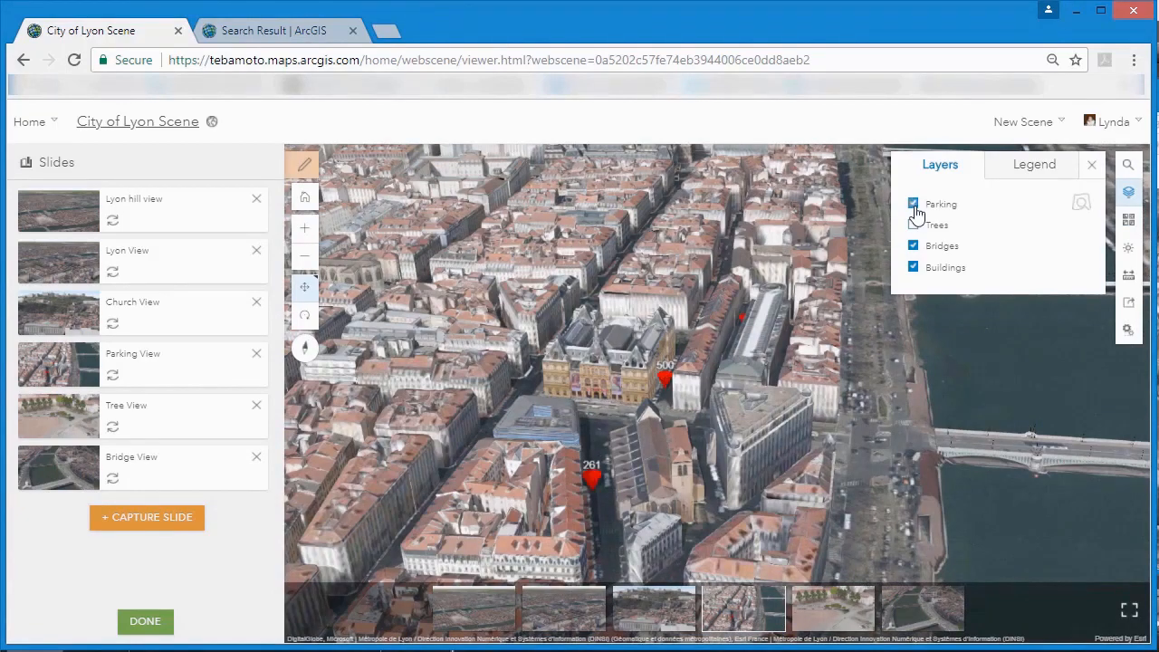
left_click(914, 226)
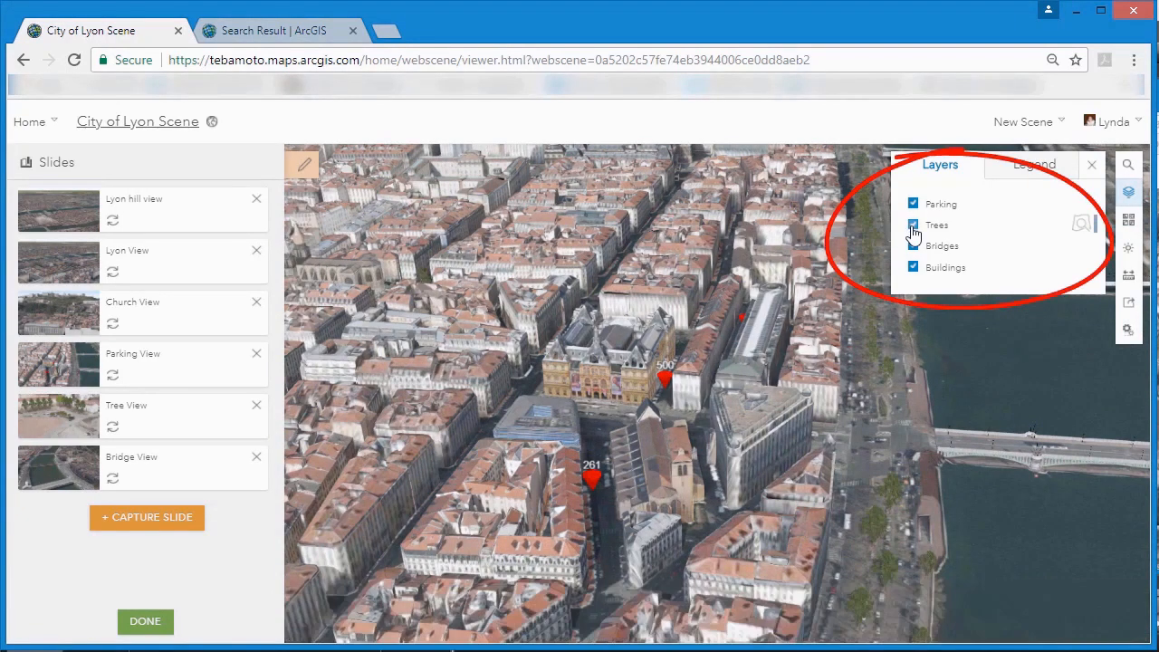
left_click(113, 379)
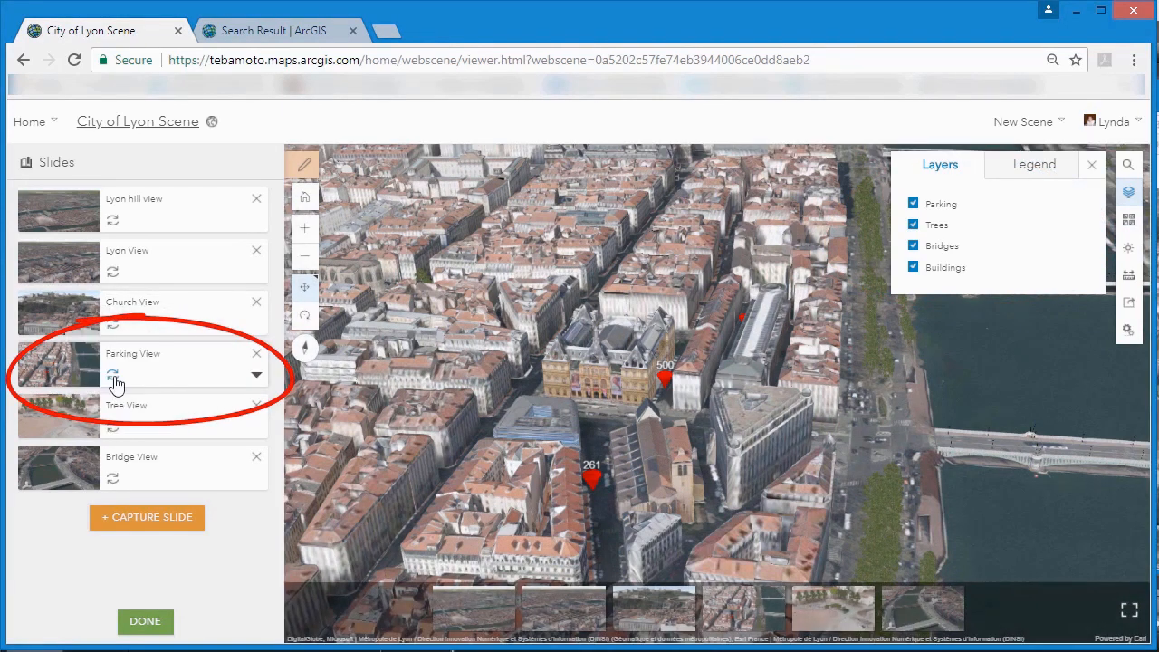
left_click(147, 623)
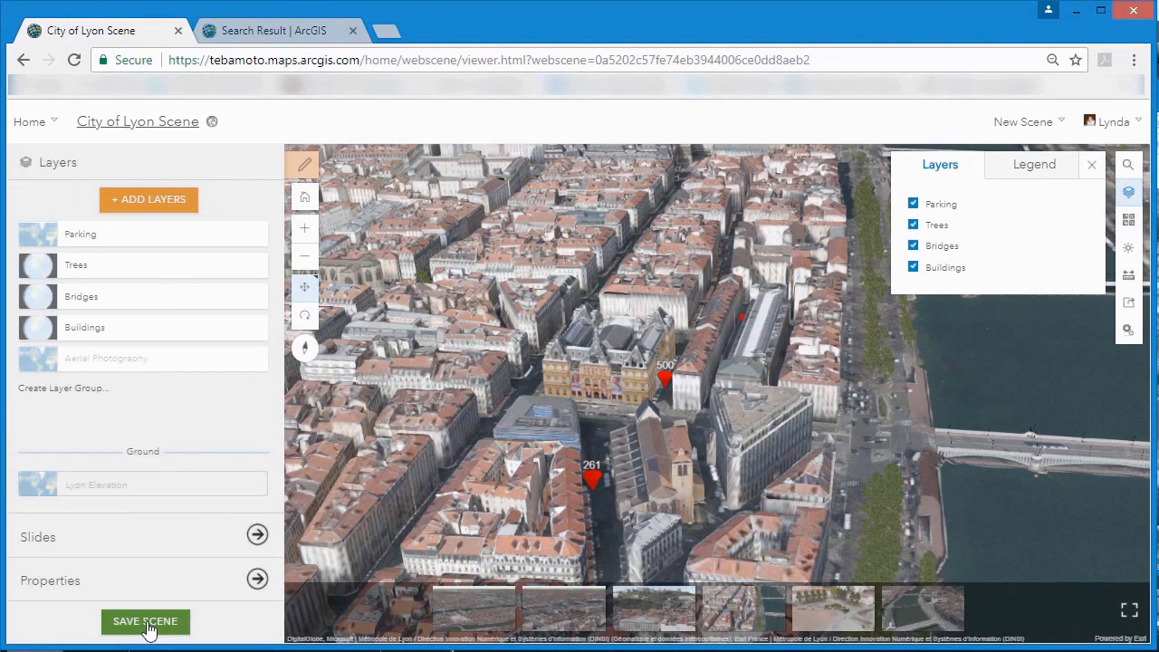
Save the City of Lyon Scene with the current state as its initial scene state.
left_click(147, 623)
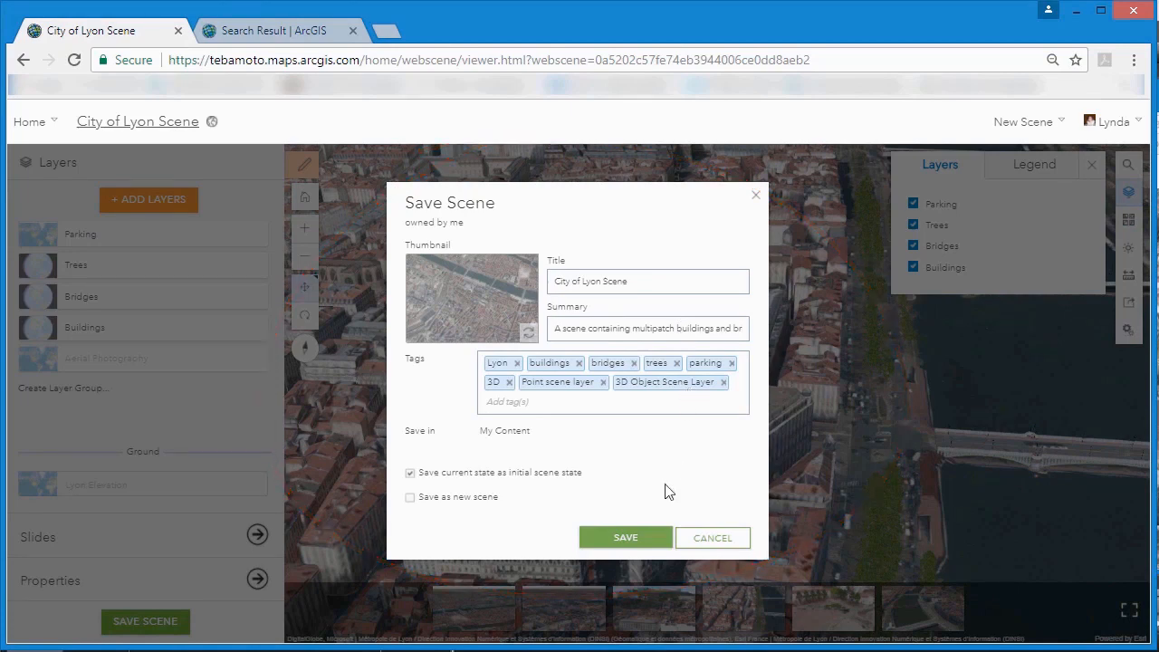
left_click(634, 540)
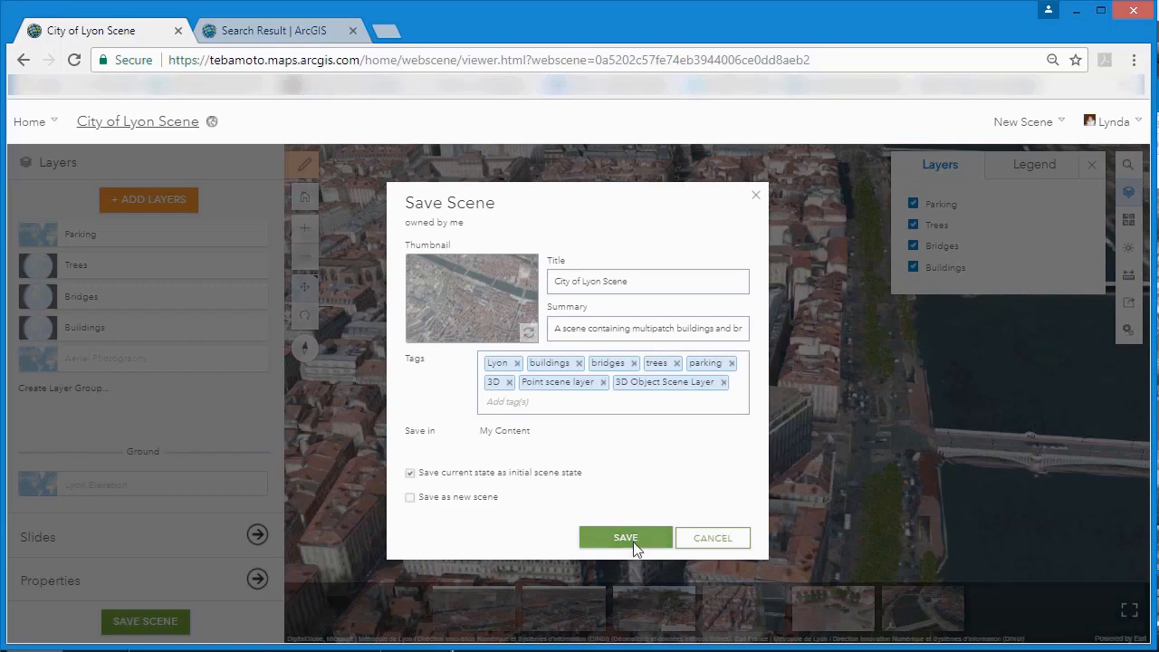